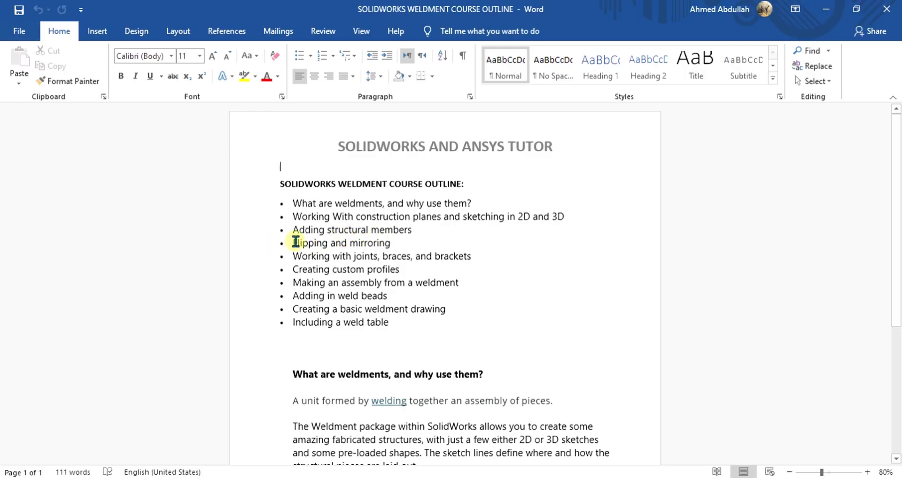
# - Review the SOLIDWORKS weldment course outline in the Word document, from flipping and mirroring to creating custom profiles
pyautogui.moveTo(293, 243); pyautogui.dragTo(394, 243)
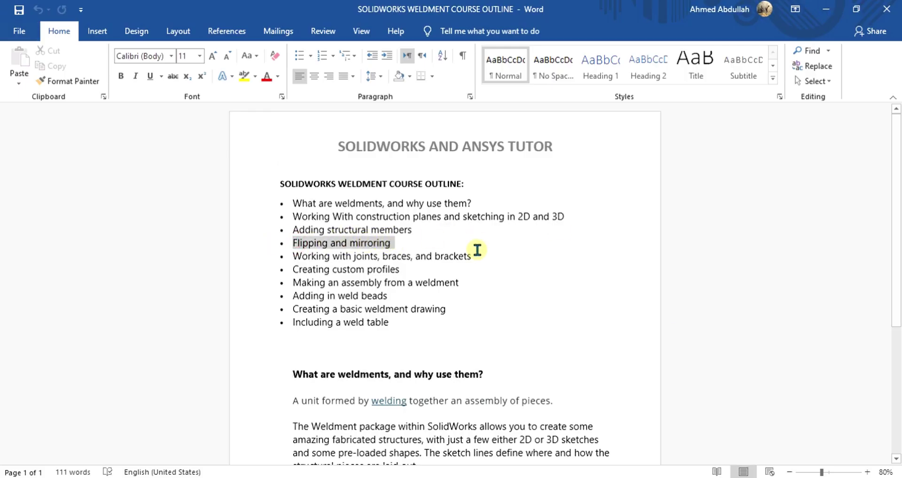
pyautogui.click(462, 263)
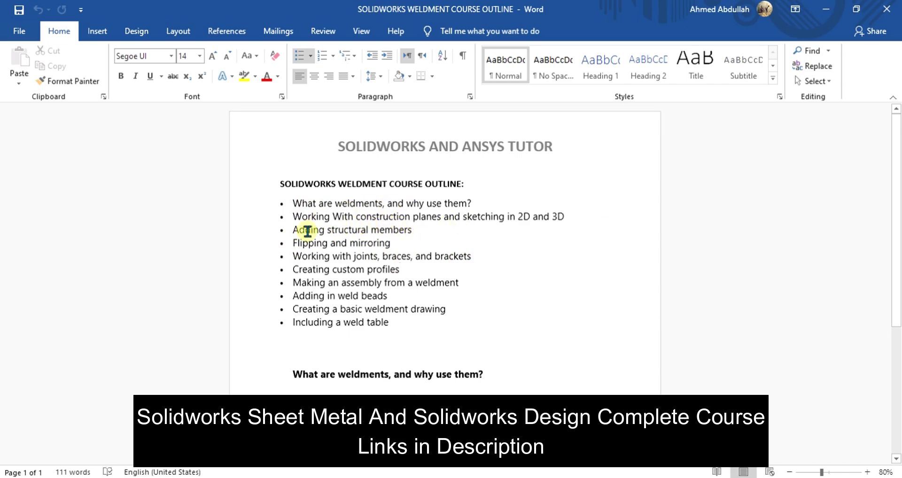
pyautogui.scroll(-4, 467, 217)
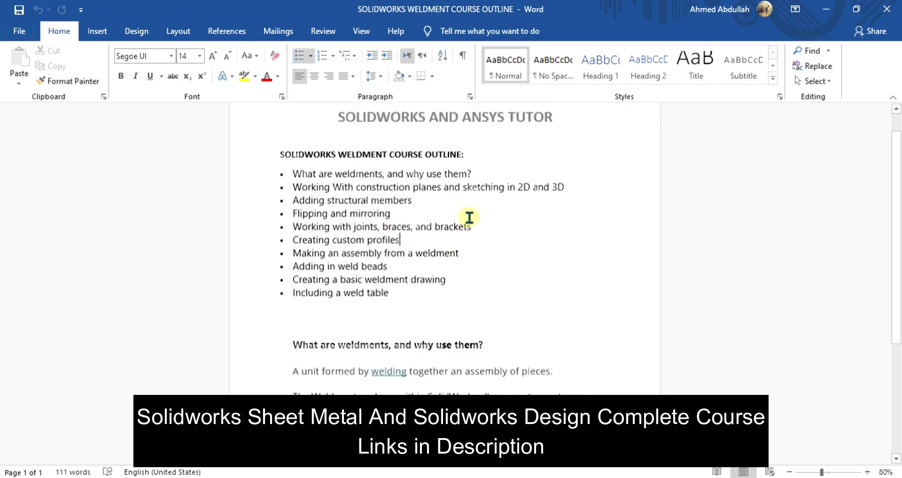
pyautogui.scroll(4, 467, 217)
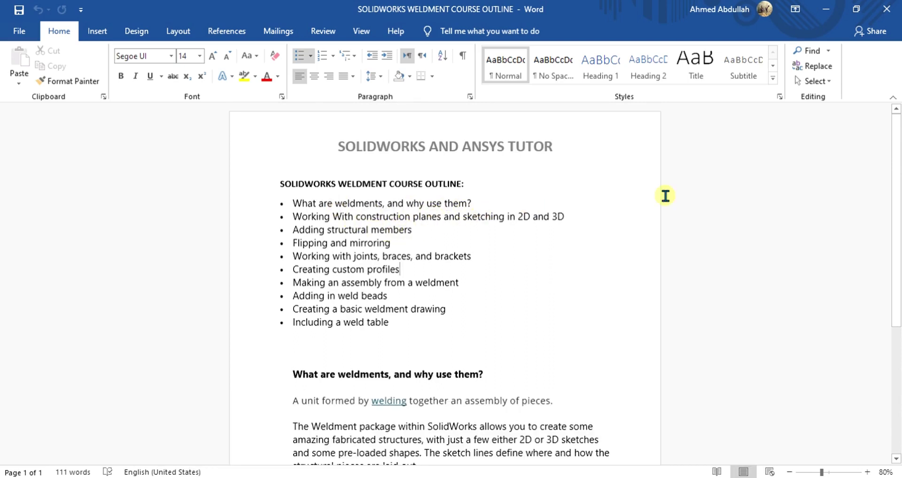
pyautogui.click(825, 10)
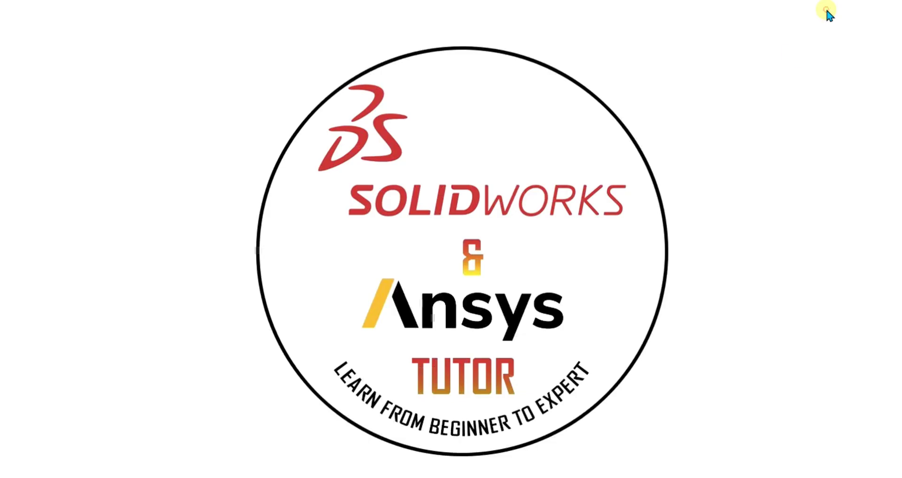
pyautogui.click(605, 451)
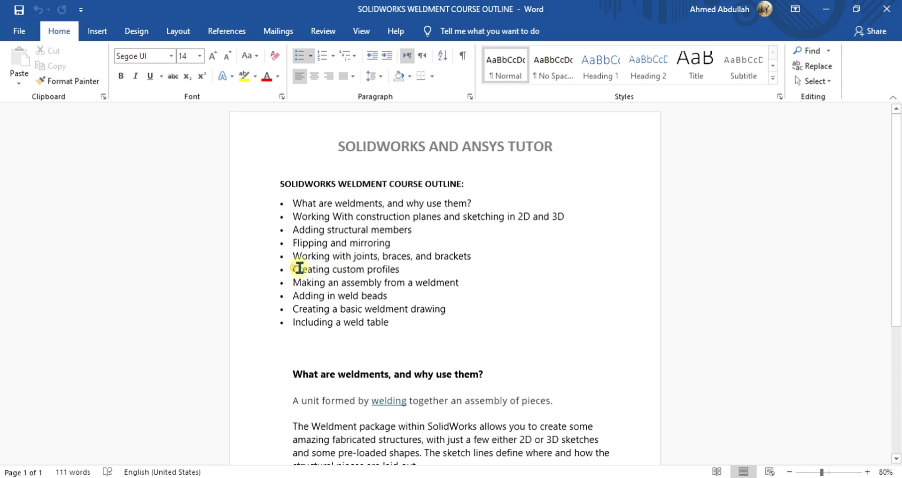
pyautogui.moveTo(397, 274)
pyautogui.mouseDown()
pyautogui.moveTo(405, 322)
pyautogui.moveTo(396, 269)
pyautogui.mouseUp()
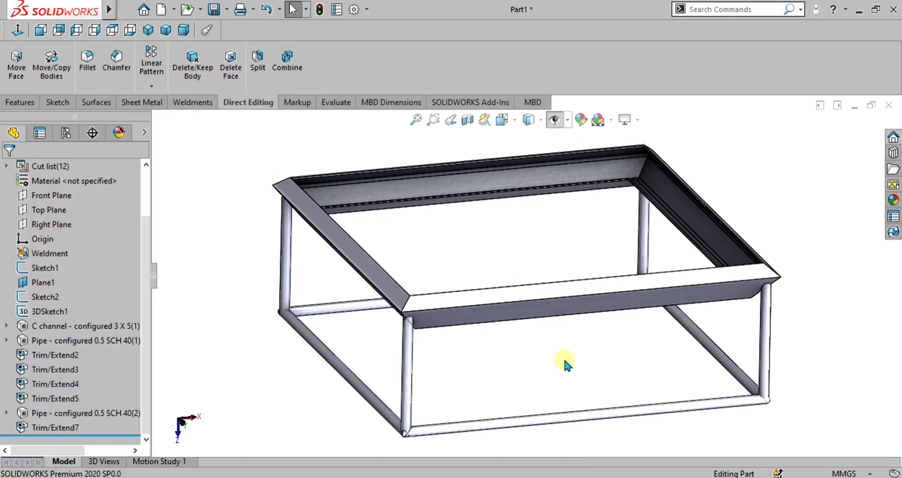
# - Switch to the SOLIDWORKS part Part1 and examine the overall weldment frame of C channels and pipes
pyautogui.scroll(3, 531, 274)
pyautogui.scroll(-4, 515, 282)
pyautogui.scroll(3, 520, 311)
pyautogui.scroll(-2, 521, 324)
pyautogui.moveTo(520, 318); pyautogui.dragTo(526, 277, button='middle')
pyautogui.scroll(-3, 514, 214)
pyautogui.scroll(3, 531, 291)
pyautogui.press('f')
pyautogui.moveTo(604, 305); pyautogui.dragTo(568, 320, button='middle')
pyautogui.scroll(-3, 322, 252)
pyautogui.moveTo(322, 251); pyautogui.dragTo(430, 270, button='middle')
pyautogui.scroll(3, 430, 270)
pyautogui.scroll(-8, 472, 274)
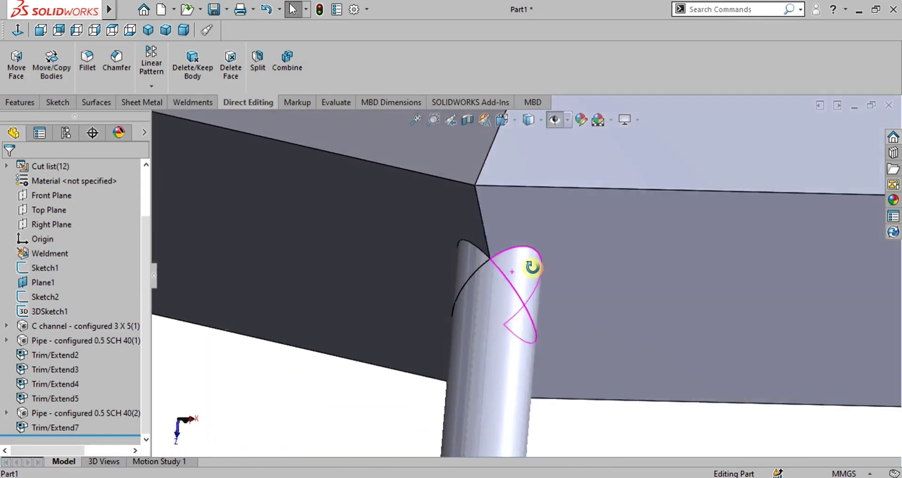
# - Examine the trimmed joints where the upright pipe meets the C channel frame and the lower pipe frame
pyautogui.moveTo(533, 268); pyautogui.dragTo(598, 290, button='middle')
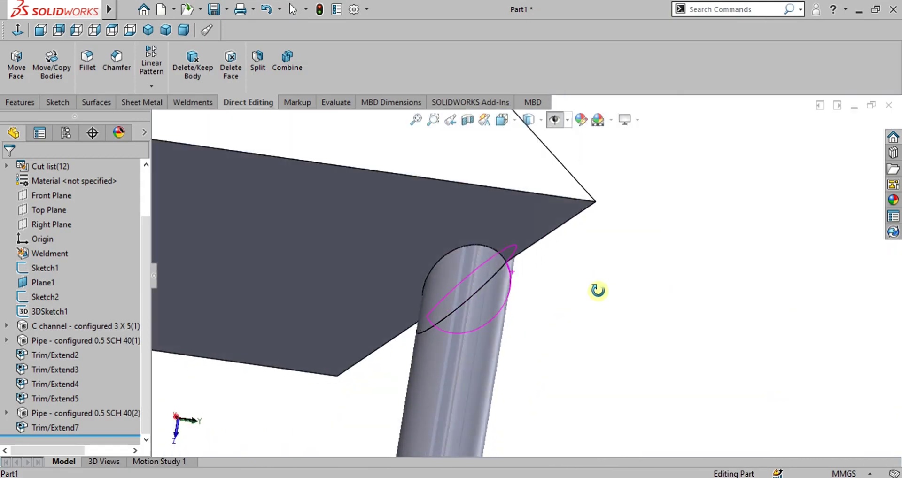
pyautogui.scroll(4, 491, 254)
pyautogui.scroll(2, 514, 272)
pyautogui.moveTo(514, 274); pyautogui.dragTo(503, 294, button='middle')
pyautogui.scroll(4, 503, 294)
pyautogui.click(508, 319)
pyautogui.scroll(-6, 507, 318)
pyautogui.scroll(-2, 439, 369)
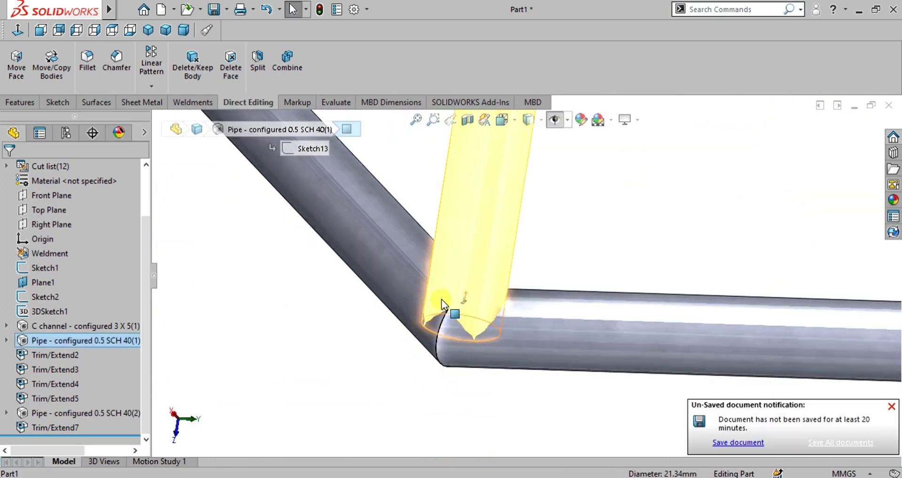
pyautogui.moveTo(477, 346); pyautogui.dragTo(560, 298, button='middle')
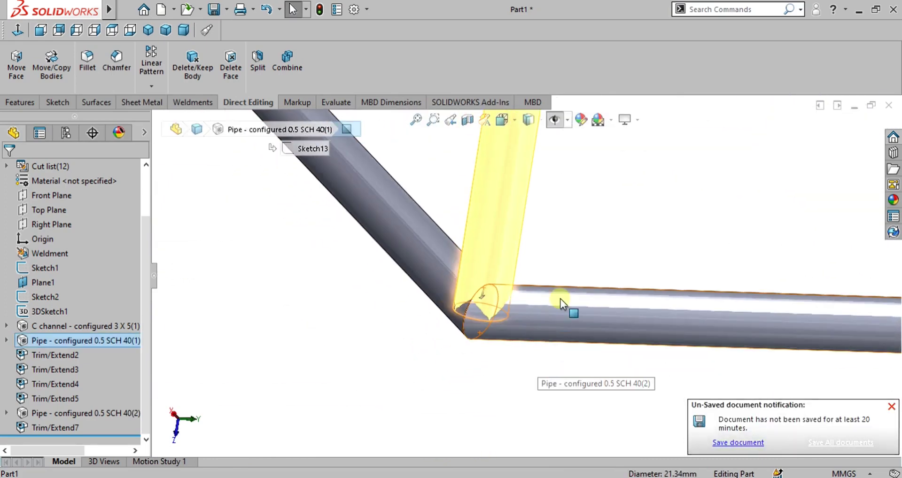
pyautogui.click(622, 222)
pyautogui.scroll(8, 623, 207)
pyautogui.scroll(-6, 540, 231)
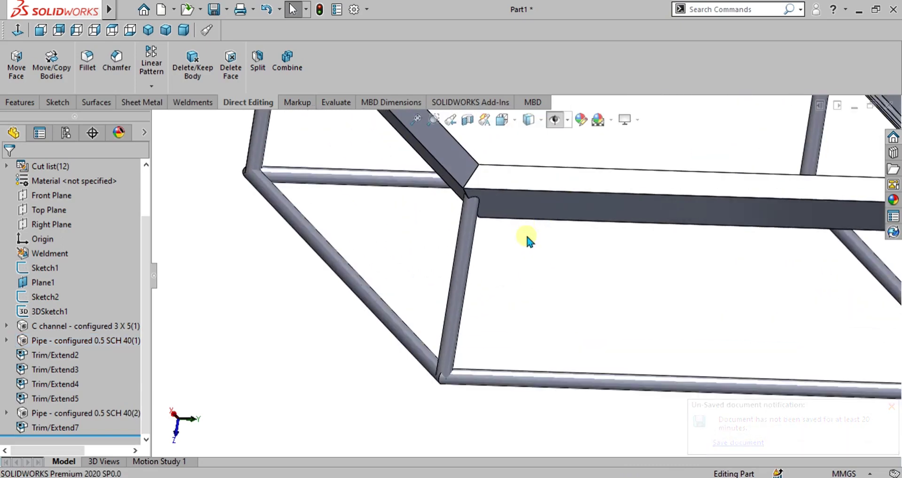
pyautogui.scroll(5, 591, 277)
pyautogui.scroll(-3, 639, 267)
pyautogui.scroll(3, 413, 255)
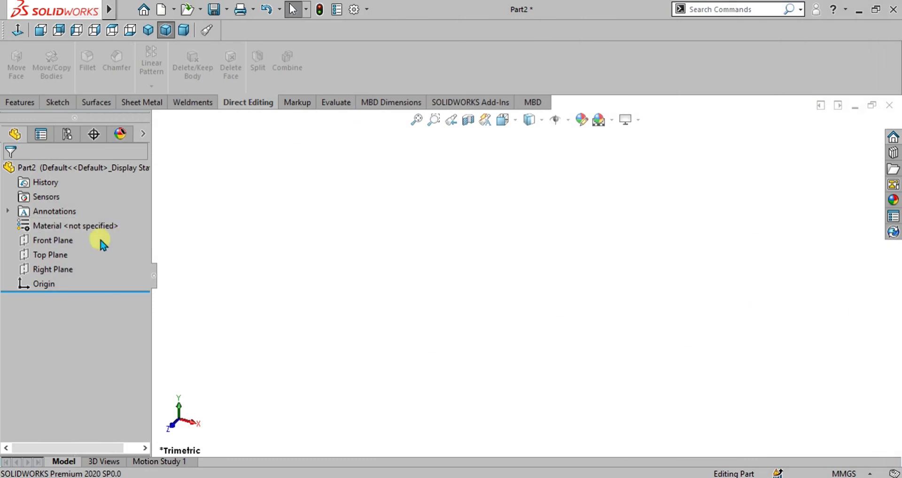
# - Sketch a center rectangle about 272 mm wide on the Front Plane, centred on the origin
pyautogui.click(52, 241)
pyautogui.click(57, 102)
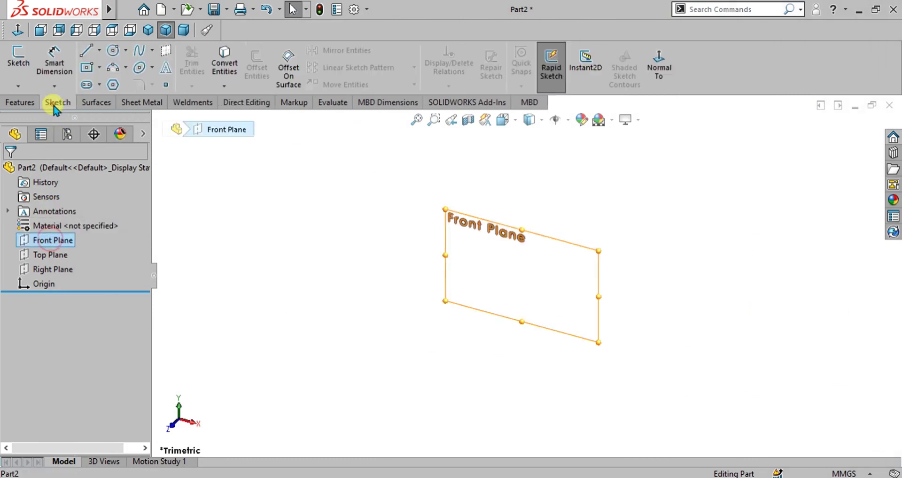
pyautogui.click(19, 62)
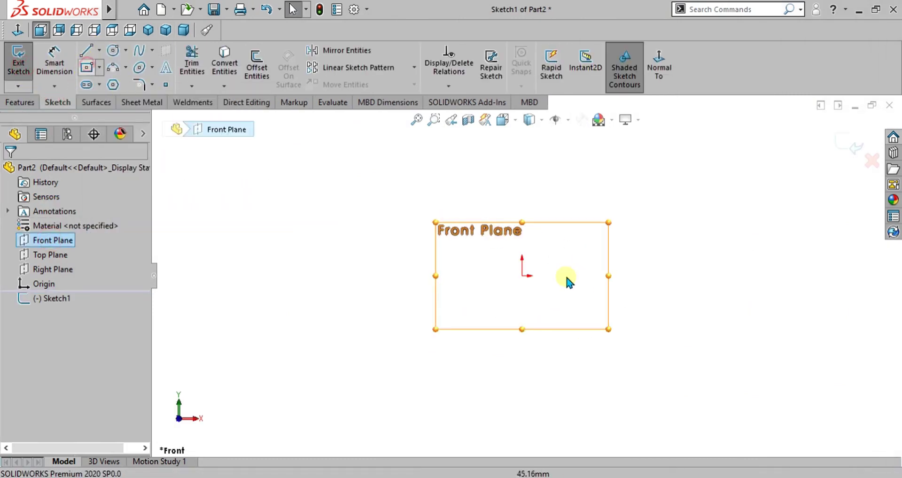
pyautogui.click(87, 67)
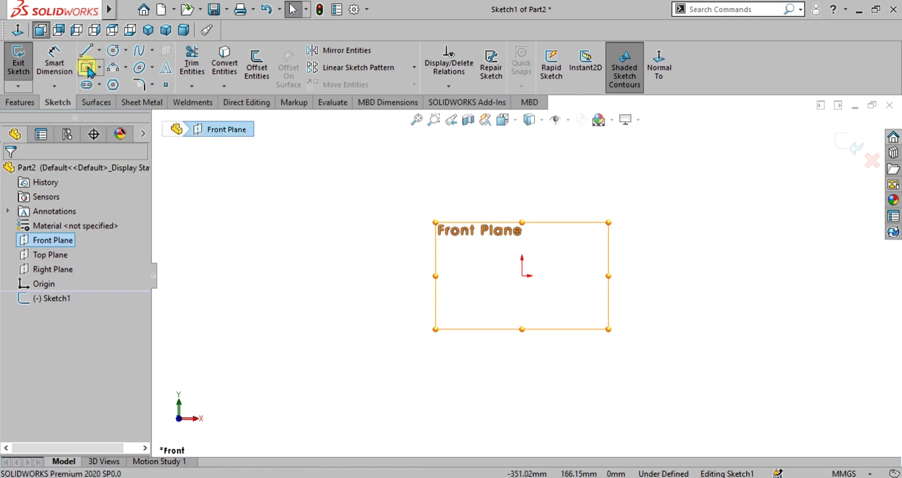
pyautogui.click(522, 276)
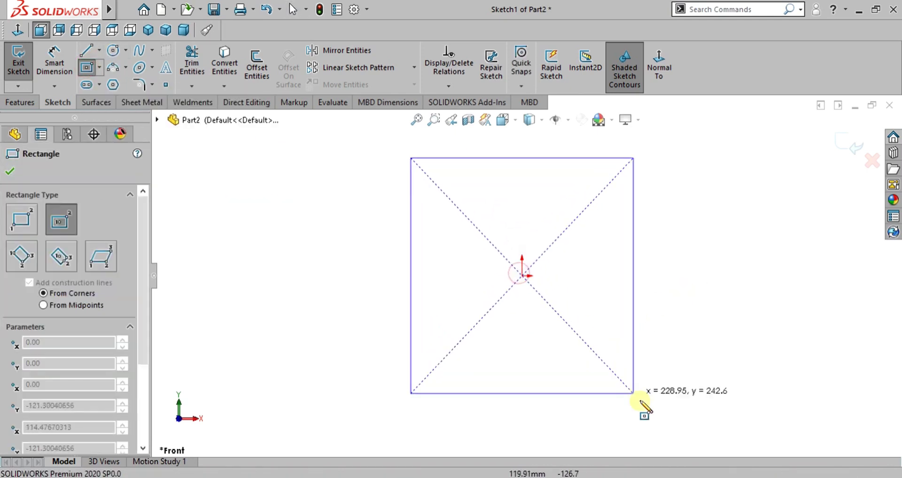
pyautogui.click(654, 403)
# - Dimension the rectangle to 800 mm wide and 800 mm high, and finish the sketch
pyautogui.press('d')
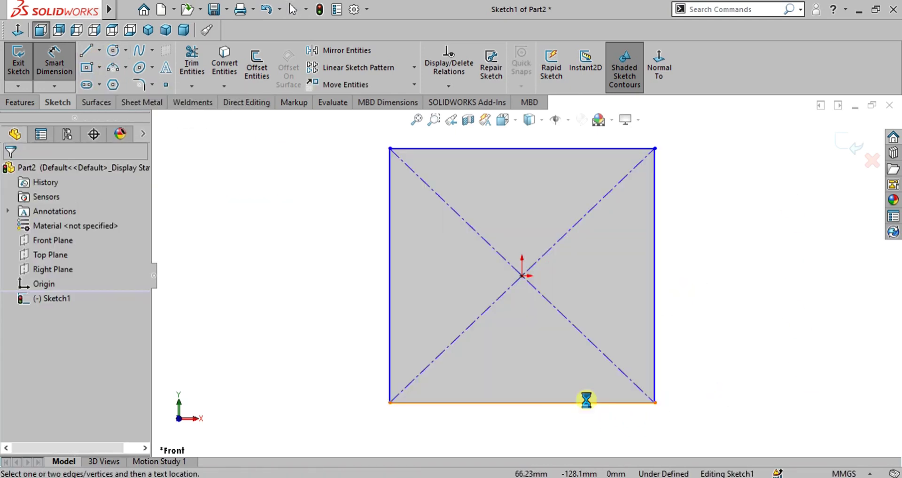
pyautogui.click(586, 403)
pyautogui.click(557, 423)
pyautogui.write('800')
pyautogui.press('Return')
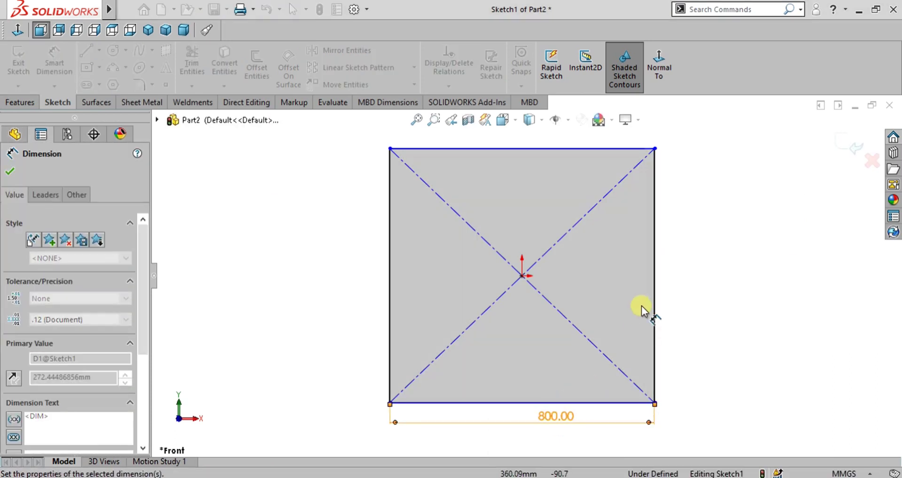
pyautogui.click(654, 289)
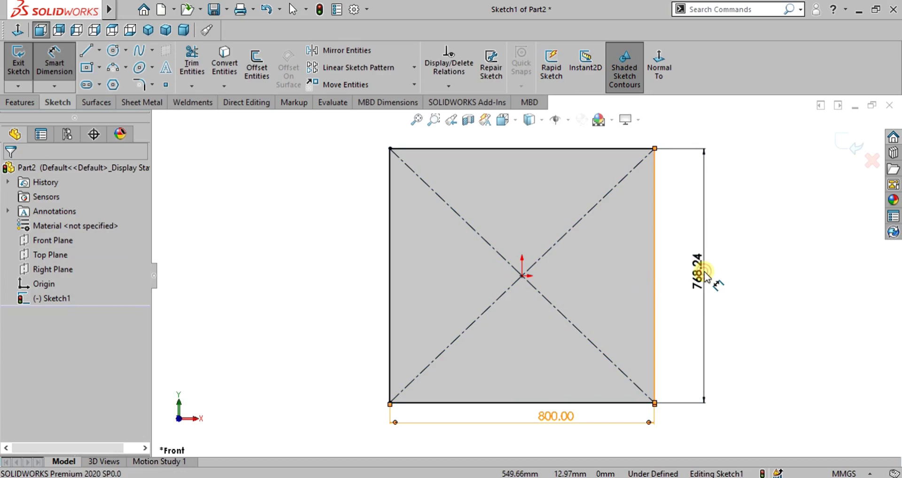
pyautogui.click(703, 282)
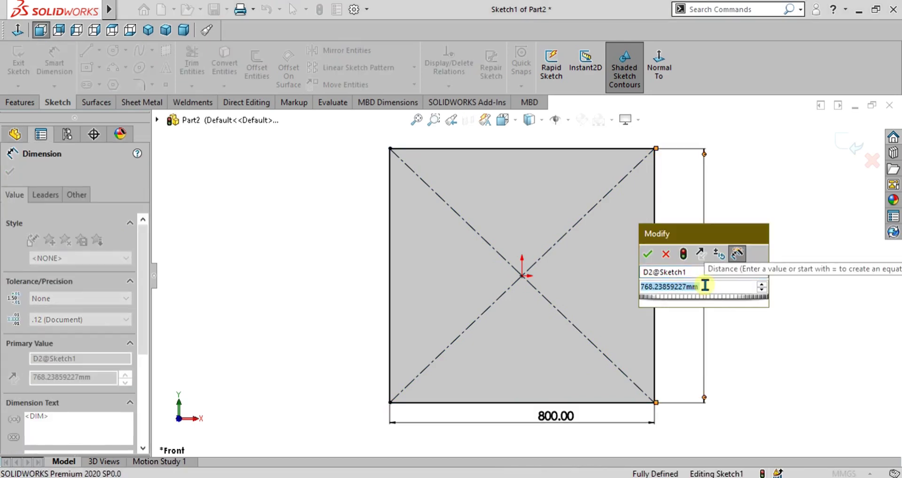
pyautogui.write('800')
pyautogui.press('Return')
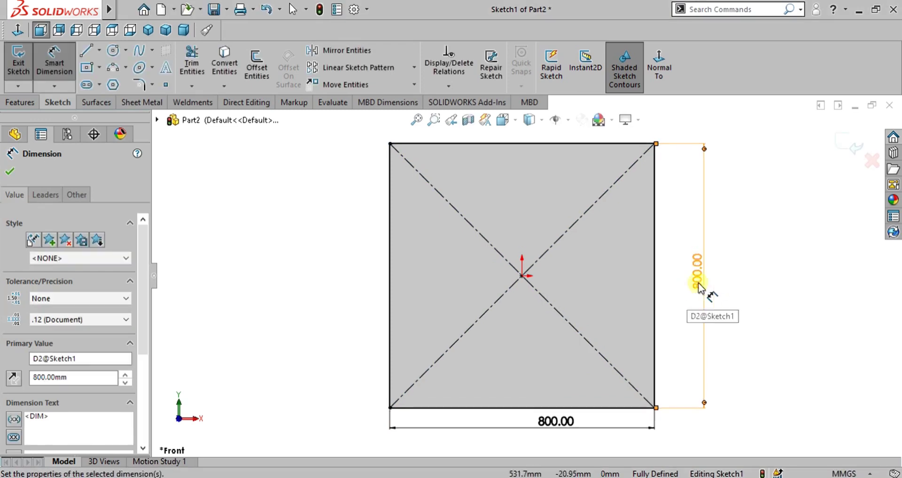
pyautogui.click(19, 61)
# - Create a reference plane offset 250 mm from the Front Plane
pyautogui.moveTo(535, 245); pyautogui.dragTo(581, 264, button='middle')
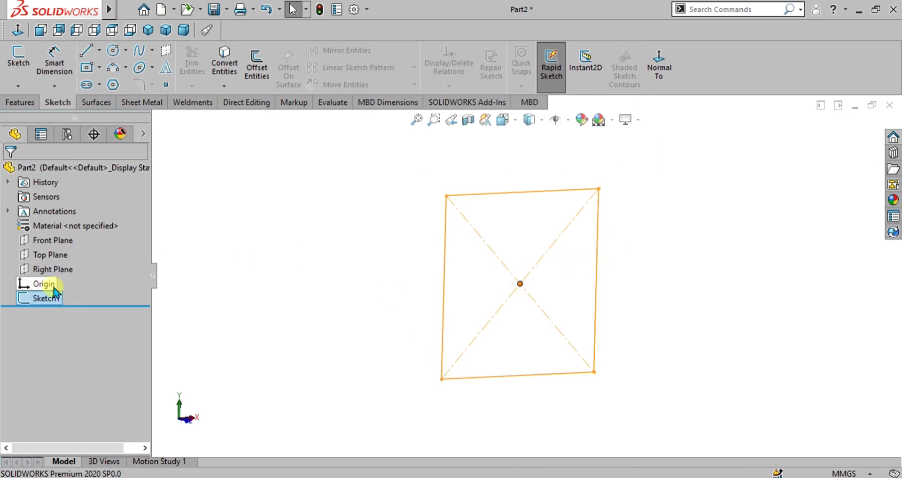
pyautogui.click(45, 241)
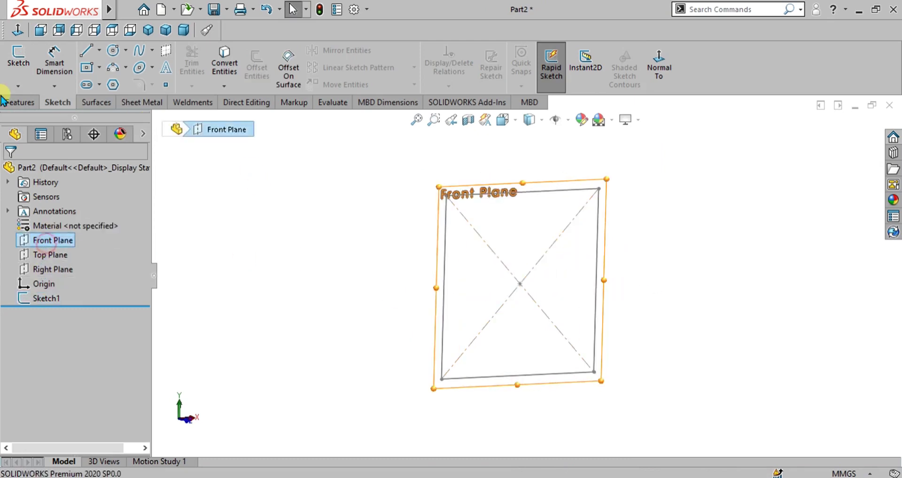
pyautogui.click(20, 102)
pyautogui.click(529, 75)
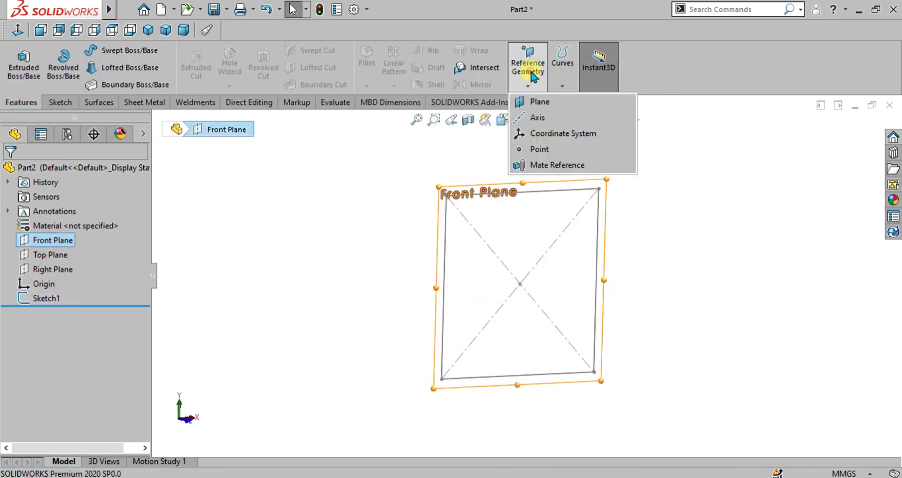
pyautogui.click(540, 102)
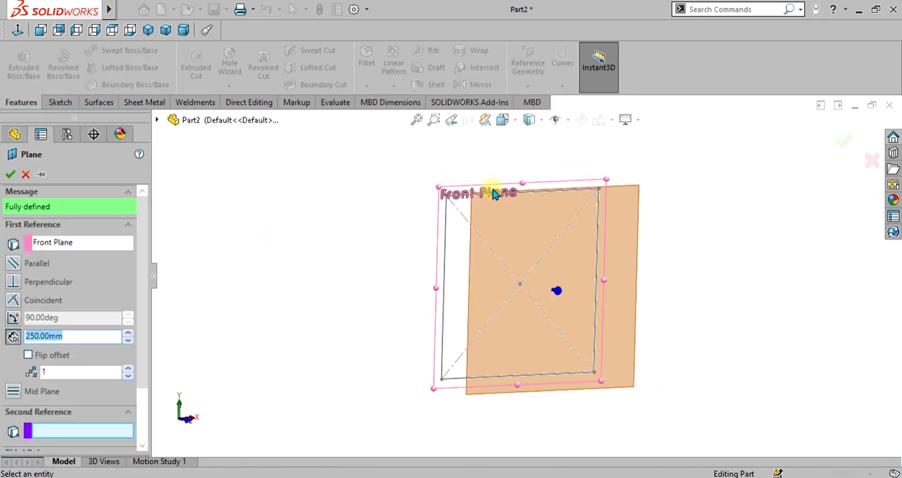
pyautogui.moveTo(542, 277); pyautogui.dragTo(585, 291, button='middle')
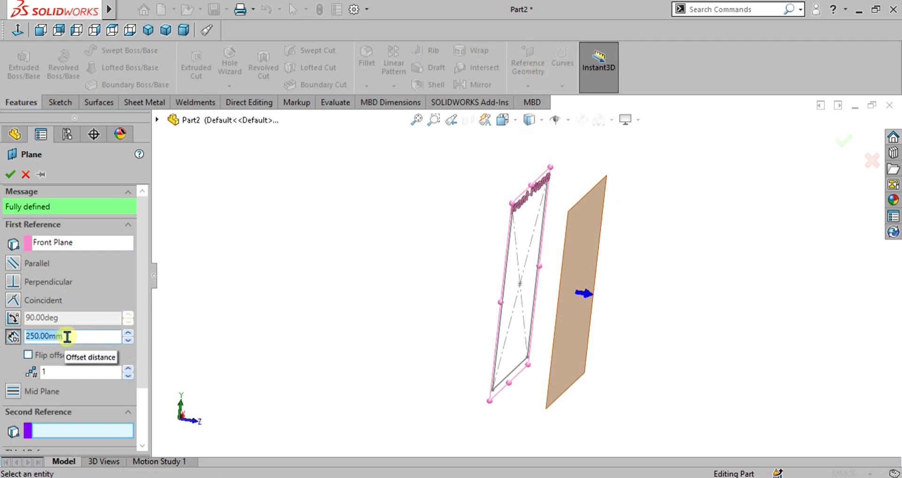
pyautogui.click(11, 174)
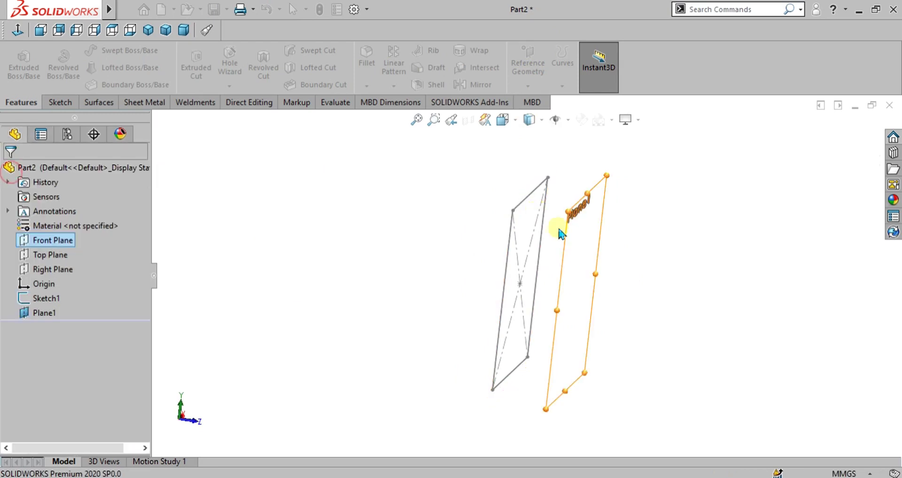
# - Sketch a center rectangle on the offset plane from the origin to the corner of the first 800 mm square, and finish the sketch
pyautogui.click(57, 102)
pyautogui.click(18, 60)
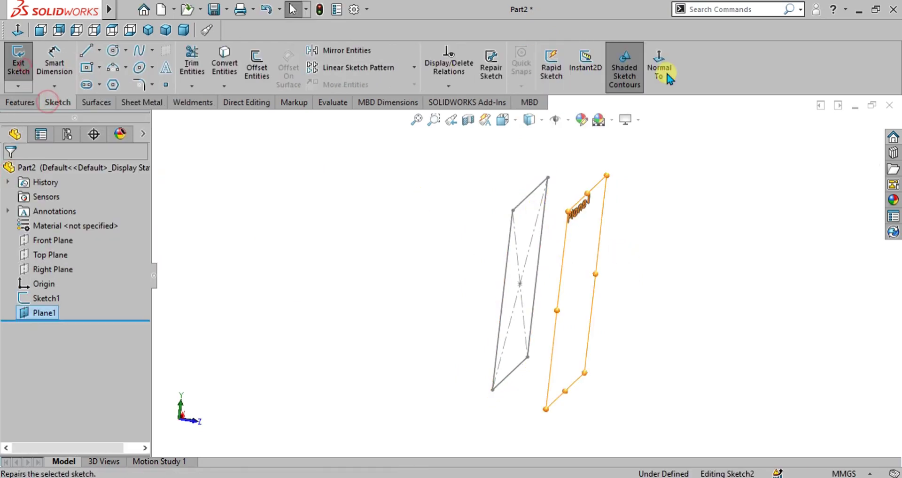
pyautogui.click(659, 66)
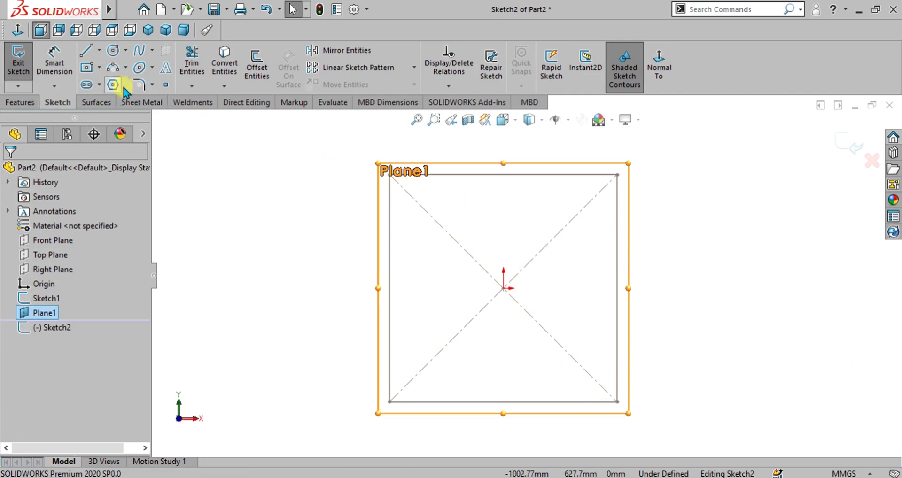
pyautogui.click(99, 67)
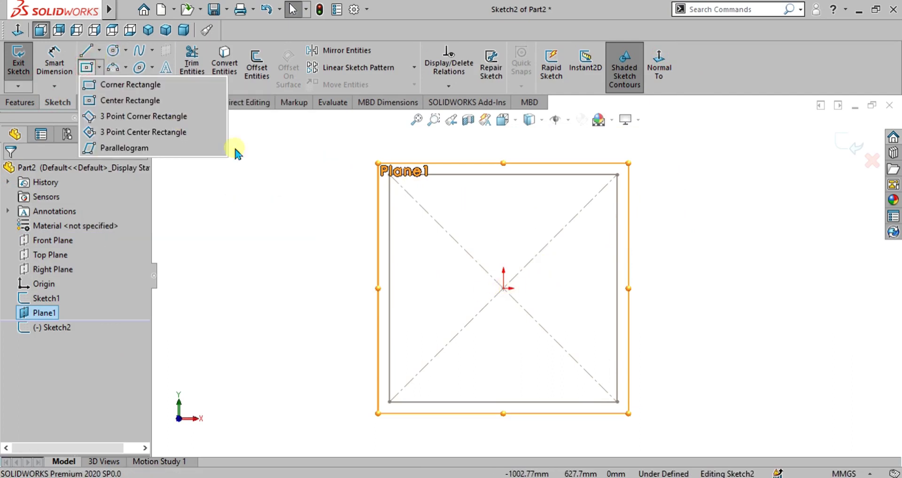
pyautogui.click(112, 100)
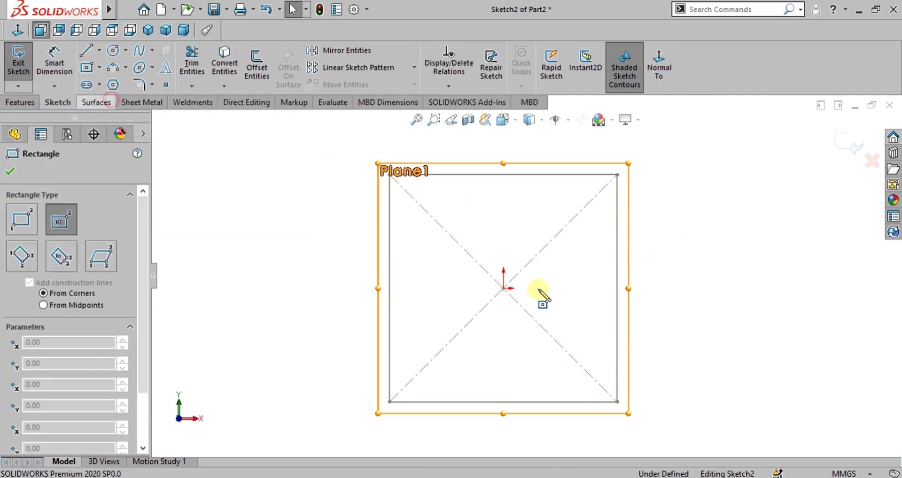
pyautogui.click(503, 288)
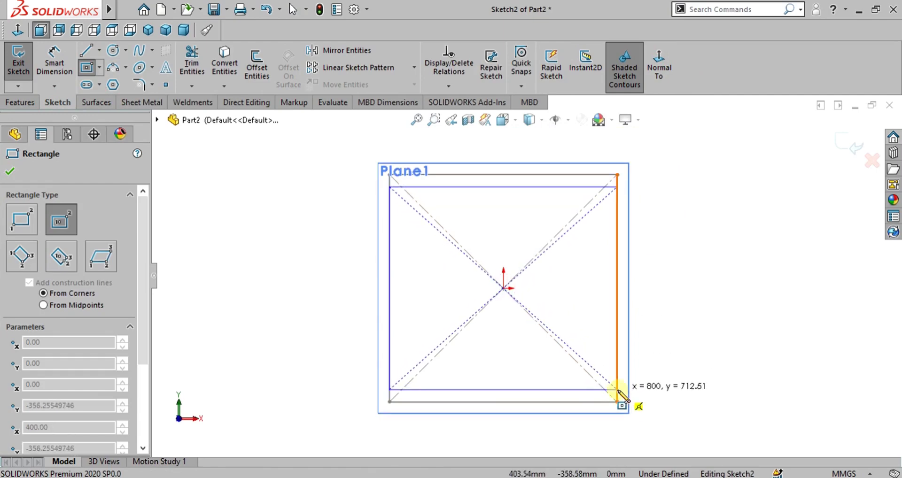
pyautogui.click(618, 401)
pyautogui.press('Escape')
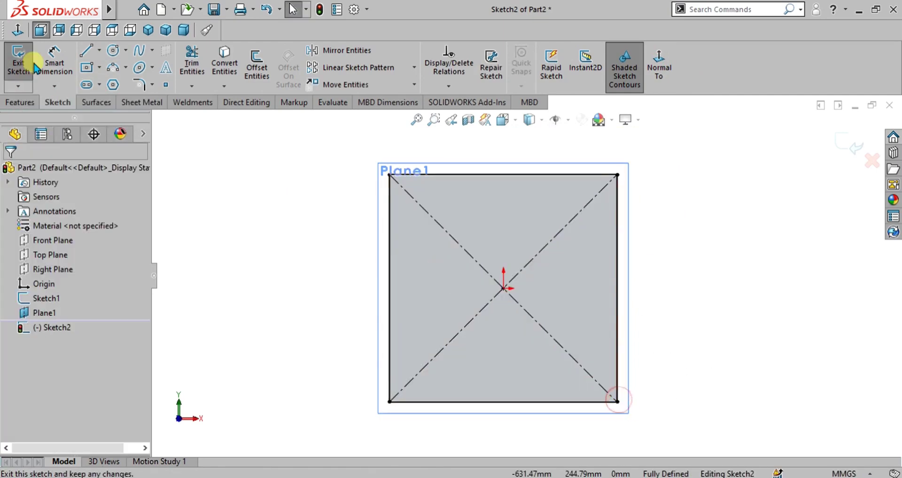
pyautogui.click(34, 66)
pyautogui.moveTo(467, 254)
pyautogui.mouseDown(button='middle')
pyautogui.moveTo(561, 263)
pyautogui.moveTo(600, 253)
pyautogui.moveTo(588, 229)
pyautogui.moveTo(503, 272)
pyautogui.moveTo(510, 227)
pyautogui.mouseUp(button='middle')
pyautogui.scroll(-2, 493, 221)
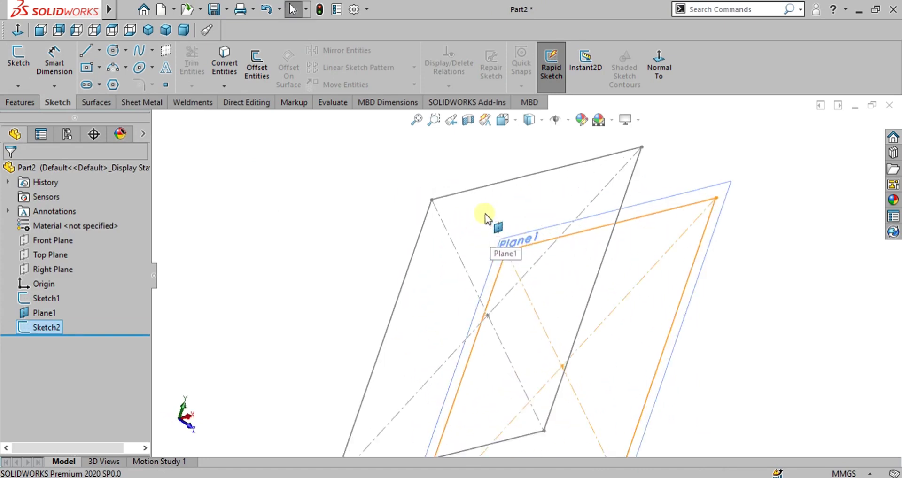
# - Start a 3D sketch and draw a line joining the upper-left corners of the two squares
pyautogui.click(18, 86)
pyautogui.click(21, 114)
pyautogui.click(87, 55)
pyautogui.press('z')
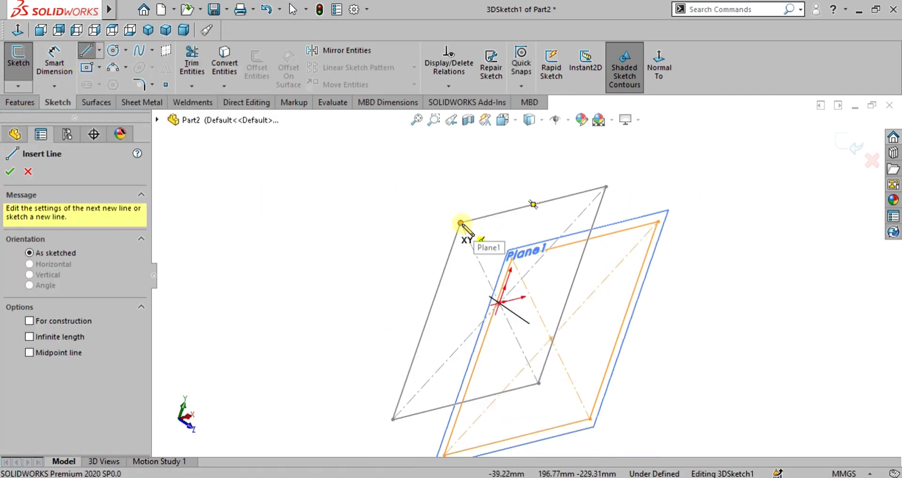
pyautogui.click(460, 223)
pyautogui.scroll(-3, 498, 253)
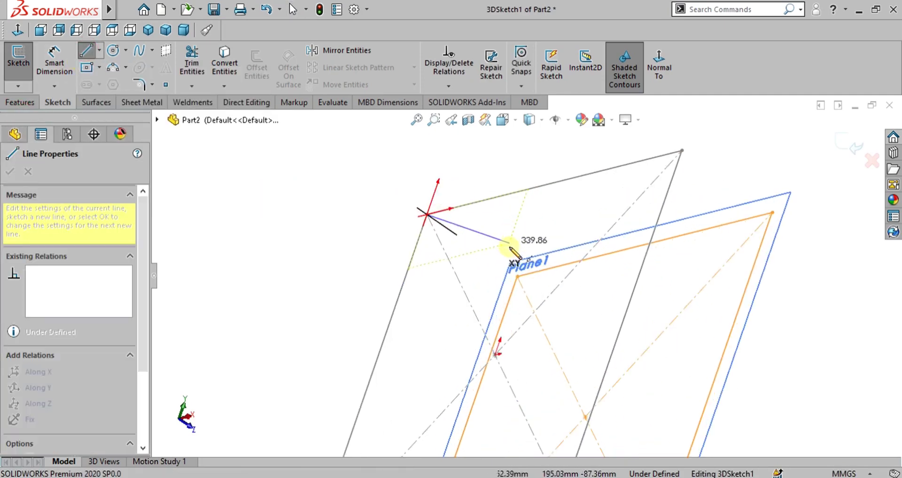
pyautogui.click(523, 292)
pyautogui.moveTo(523, 293); pyautogui.dragTo(341, 297, button='middle')
pyautogui.press('Escape')
# - Draw two 250 mm lines joining the matching lower-left and lower-right corners of the two squares
pyautogui.scroll(8, 413, 299)
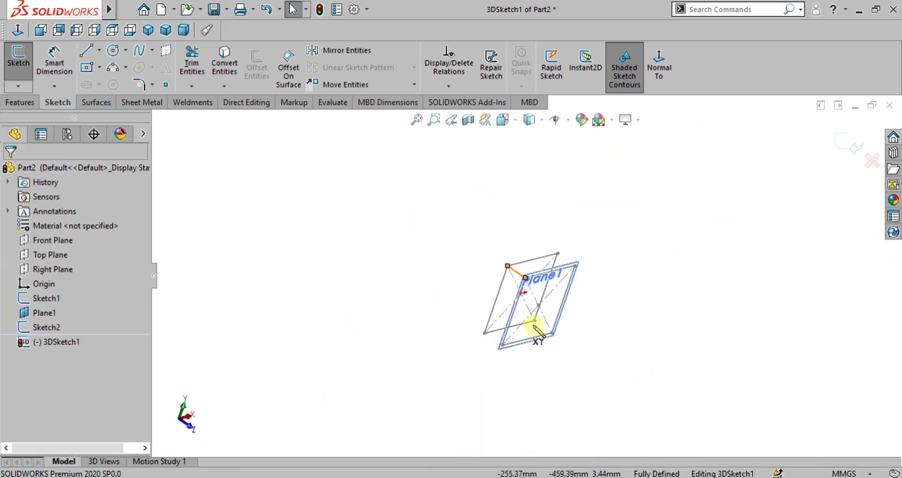
pyautogui.press('l')
pyautogui.scroll(-5, 496, 331)
pyautogui.scroll(-4, 488, 305)
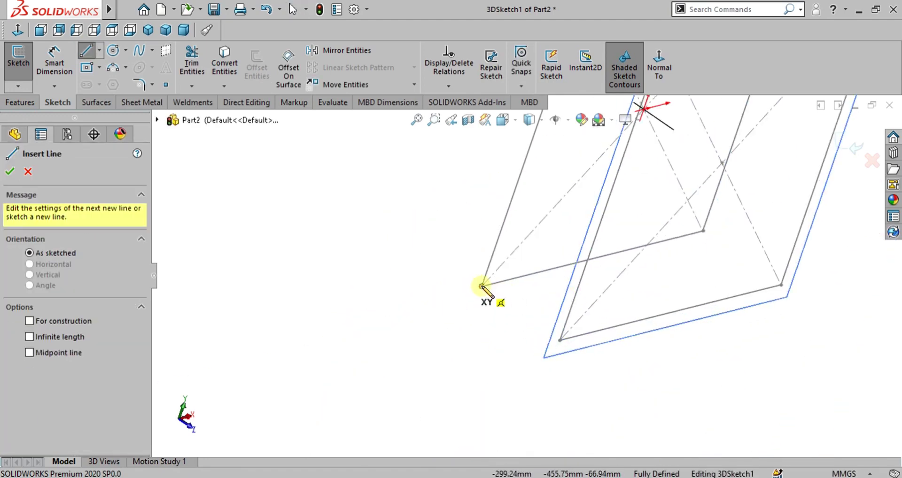
pyautogui.click(480, 286)
pyautogui.click(560, 340)
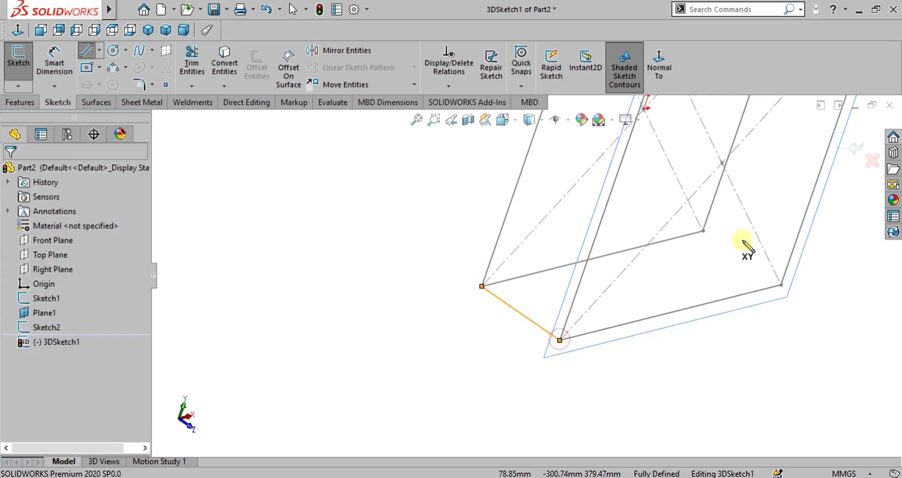
pyautogui.click(703, 231)
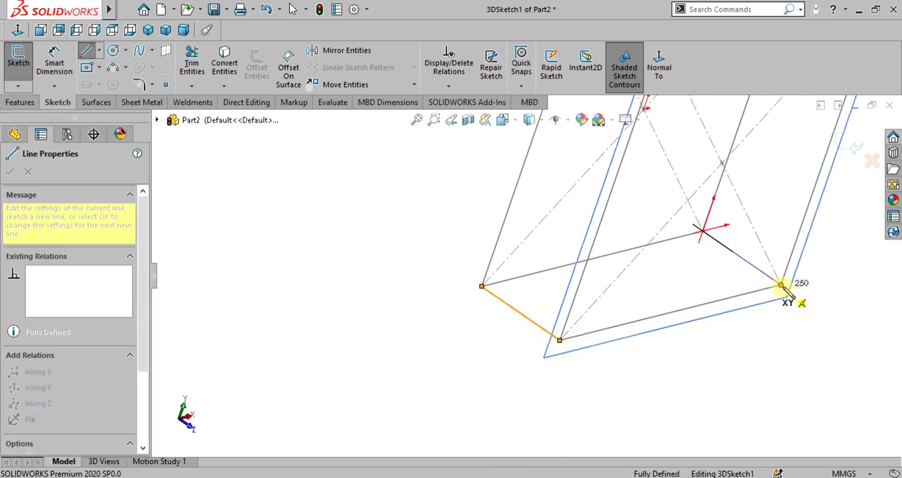
pyautogui.click(781, 285)
pyautogui.press('Escape')
# - Draw a 250 mm line joining the upper-right corners of the two squares, and finish the 3D sketch
pyautogui.scroll(5, 770, 275)
pyautogui.scroll(3, 618, 174)
pyautogui.scroll(-6, 616, 179)
pyautogui.scroll(4, 472, 367)
pyautogui.scroll(-3, 493, 364)
pyautogui.scroll(-2, 463, 366)
pyautogui.press('l')
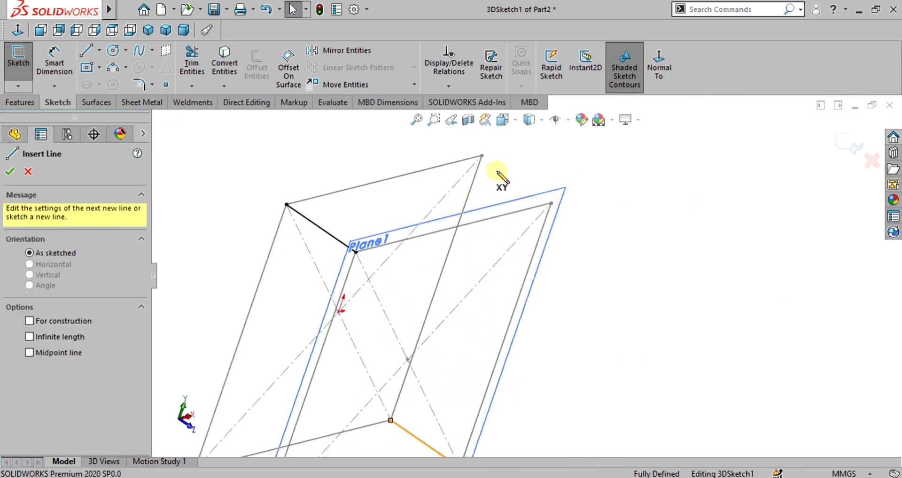
pyautogui.click(481, 156)
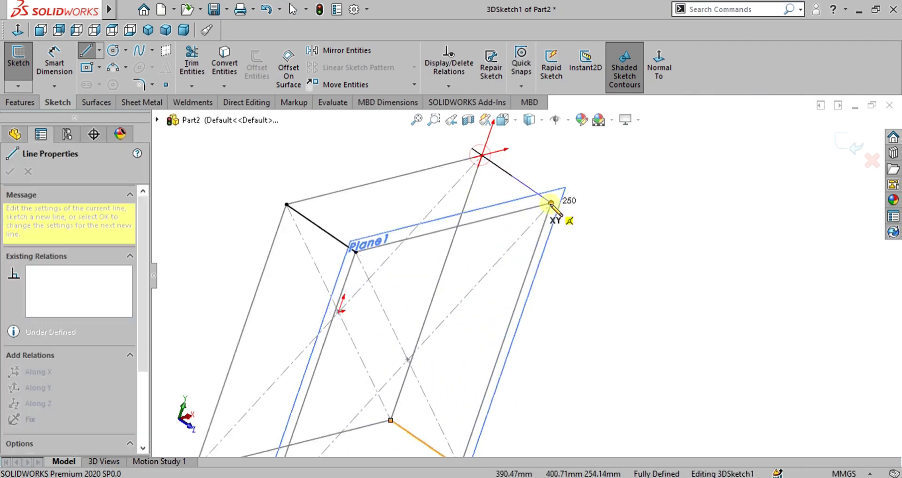
pyautogui.click(552, 203)
pyautogui.press('Escape')
pyautogui.press('Escape')
pyautogui.scroll(2, 584, 243)
pyautogui.scroll(2, 455, 320)
pyautogui.scroll(-2, 465, 319)
pyautogui.moveTo(477, 306)
pyautogui.mouseDown(button='middle')
pyautogui.moveTo(588, 253)
pyautogui.moveTo(608, 171)
pyautogui.moveTo(533, 171)
pyautogui.moveTo(545, 221)
pyautogui.mouseUp(button='middle')
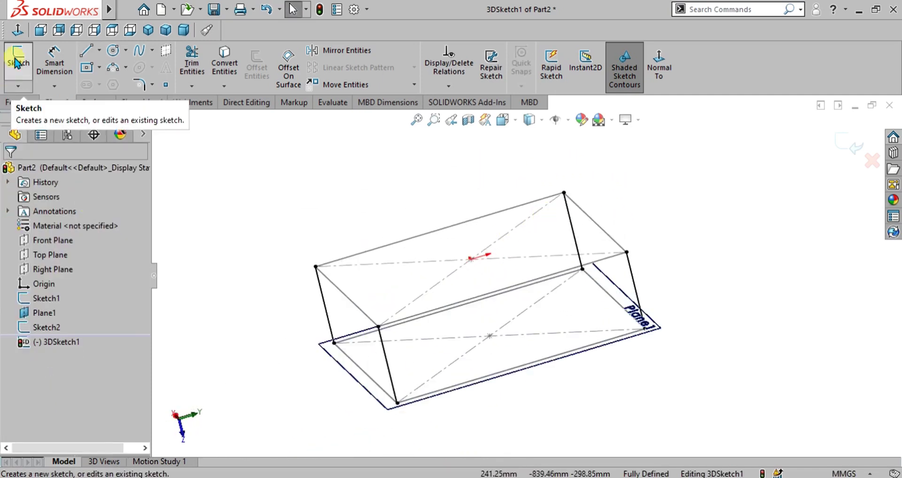
pyautogui.click(16, 87)
pyautogui.click(21, 99)
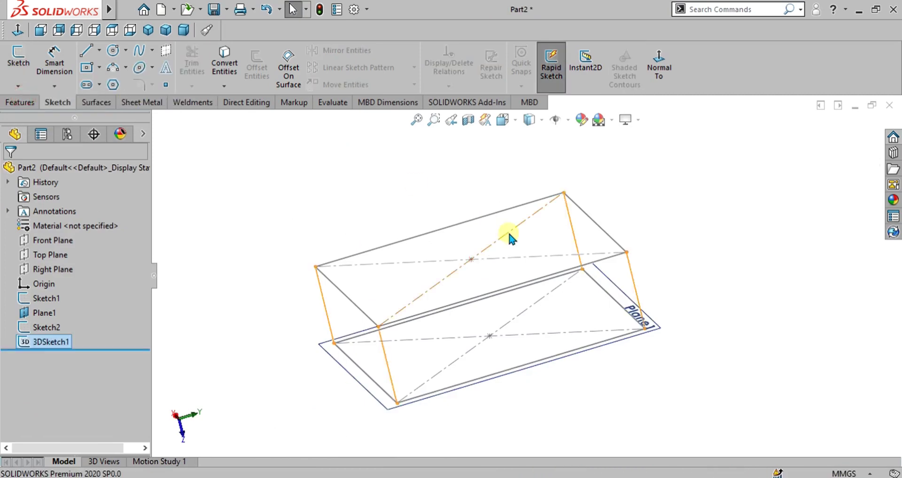
# - Enable the weldment environment by adding a Weldment feature to the part
pyautogui.moveTo(519, 296); pyautogui.dragTo(512, 276, button='middle')
pyautogui.click(240, 162)
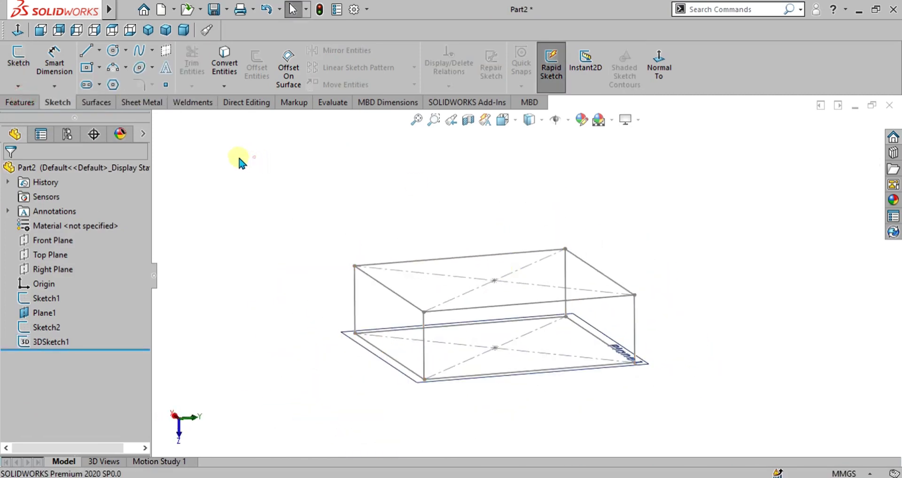
pyautogui.click(190, 104)
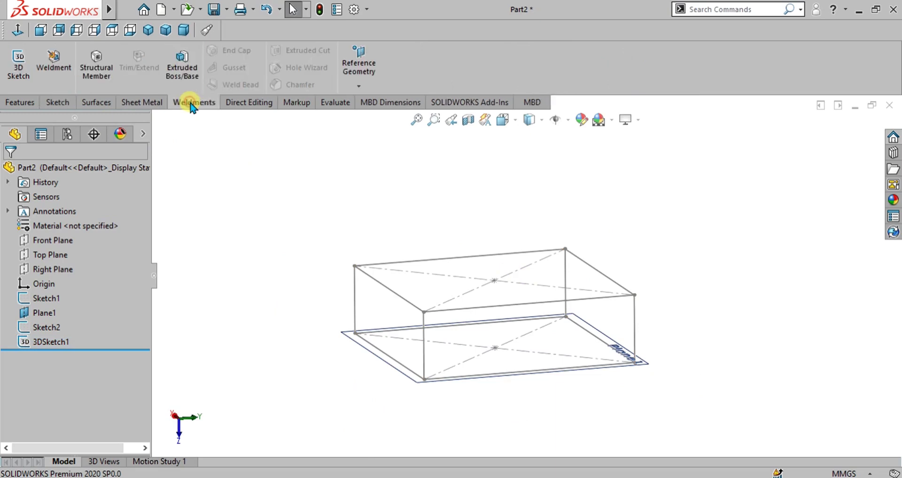
pyautogui.click(55, 62)
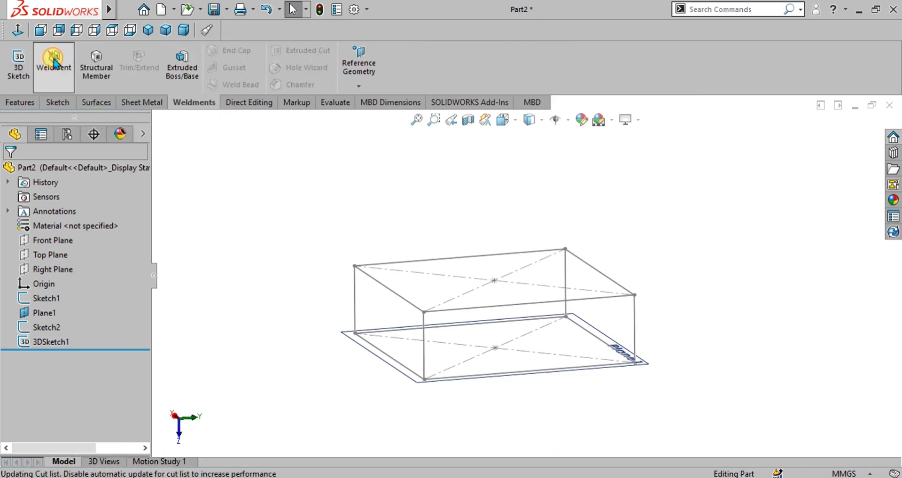
# - Start a Structural Member with the iso standard, the c channel - Configured profile type and the size 80 x 8
pyautogui.click(92, 74)
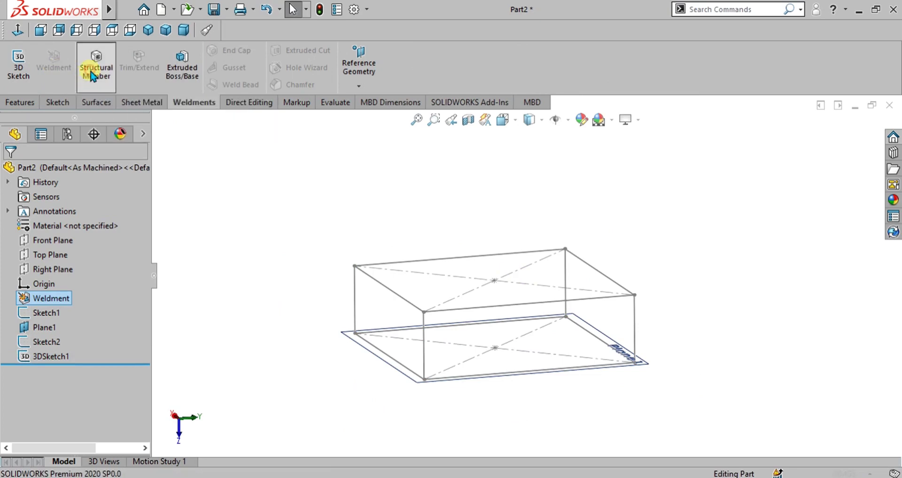
pyautogui.scroll(-3, 486, 333)
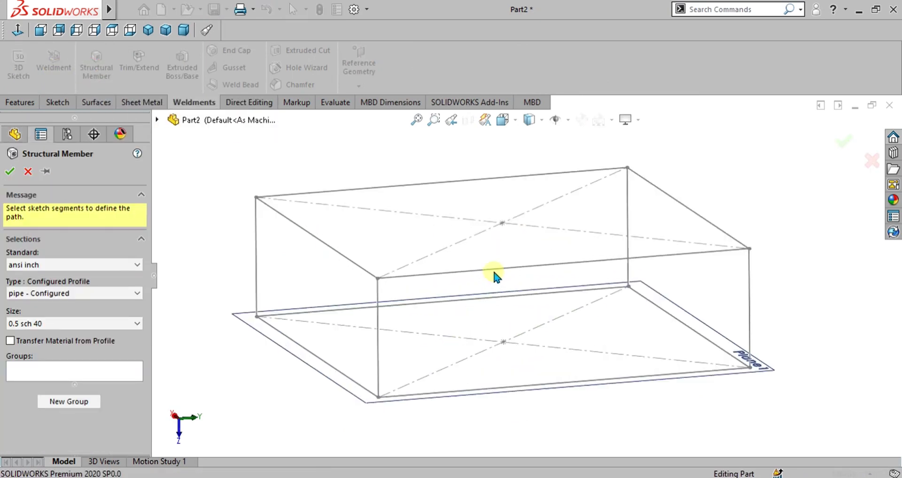
pyautogui.moveTo(493, 276); pyautogui.dragTo(495, 294, button='middle')
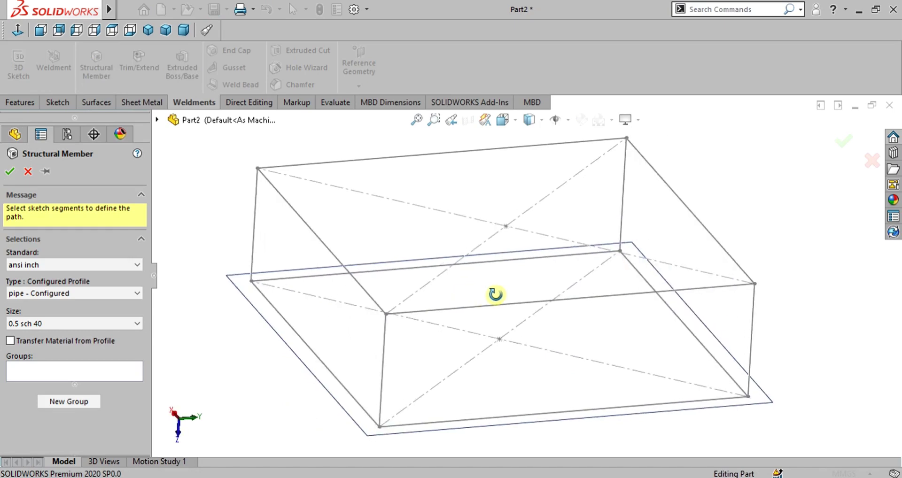
pyautogui.click(64, 264)
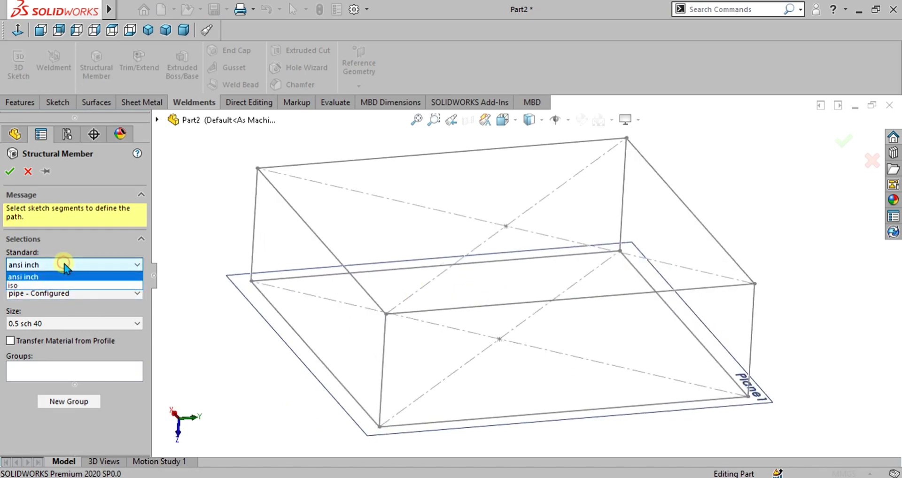
pyautogui.click(45, 285)
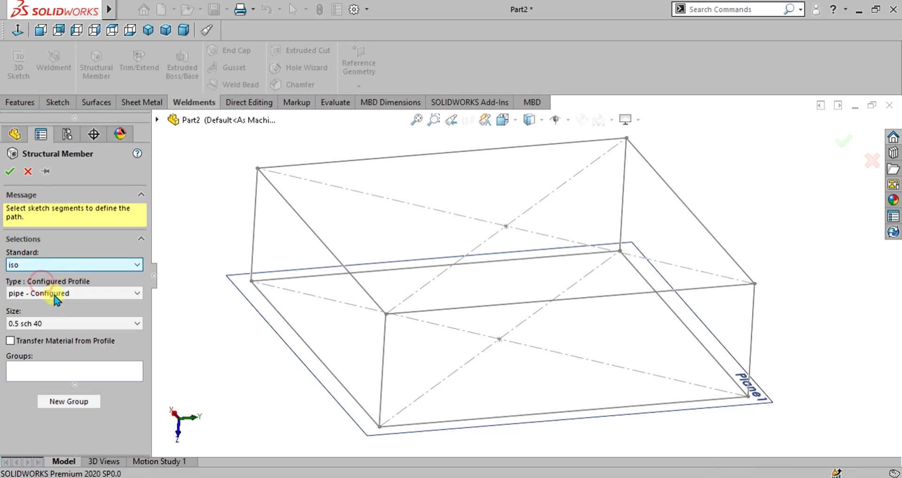
pyautogui.click(55, 293)
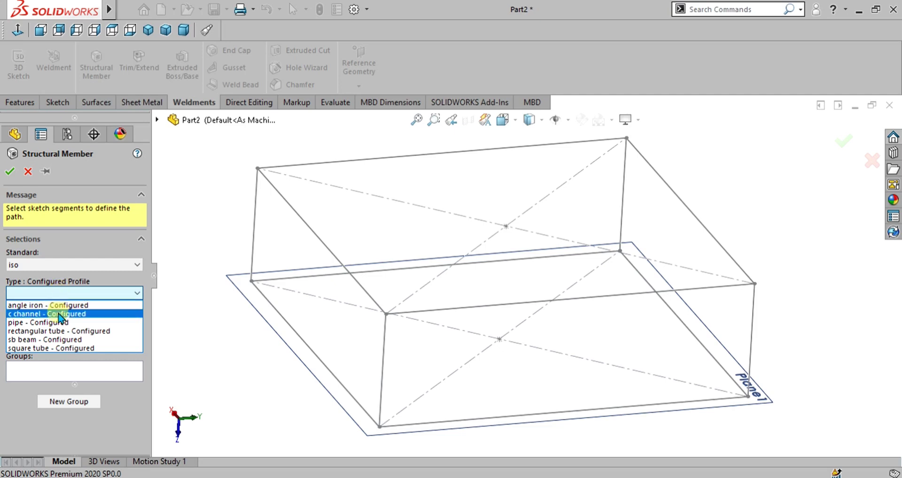
pyautogui.click(34, 314)
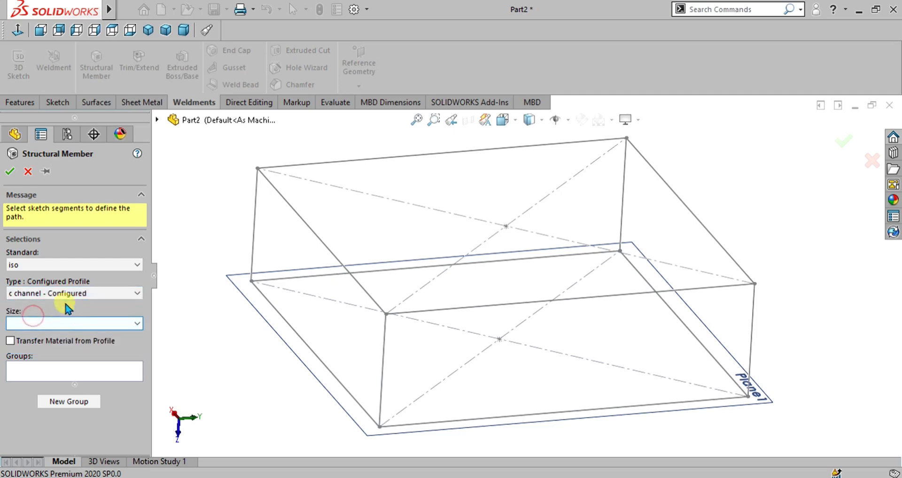
pyautogui.click(77, 323)
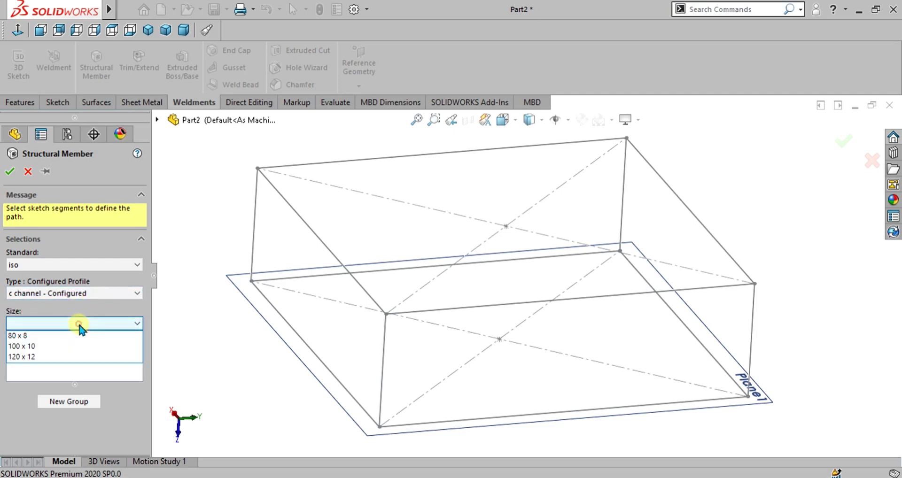
pyautogui.click(52, 336)
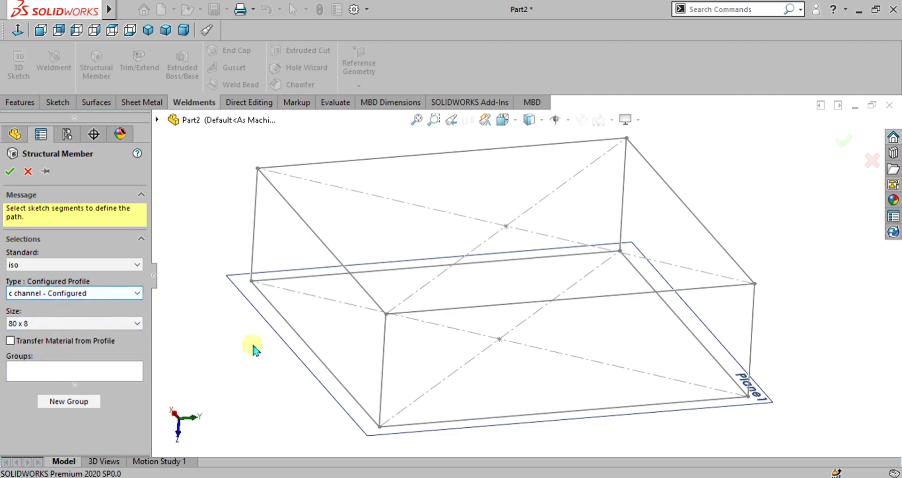
pyautogui.scroll(3, 343, 357)
pyautogui.scroll(-6, 439, 318)
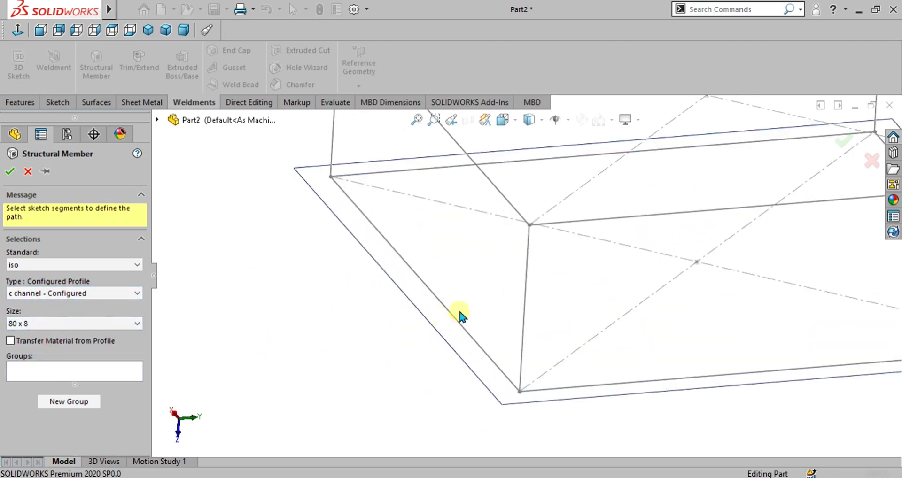
pyautogui.scroll(6, 459, 316)
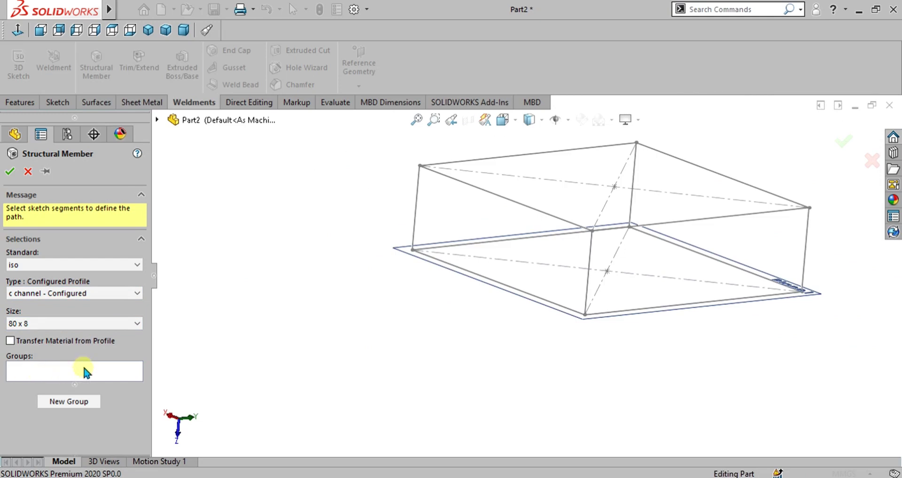
pyautogui.click(27, 372)
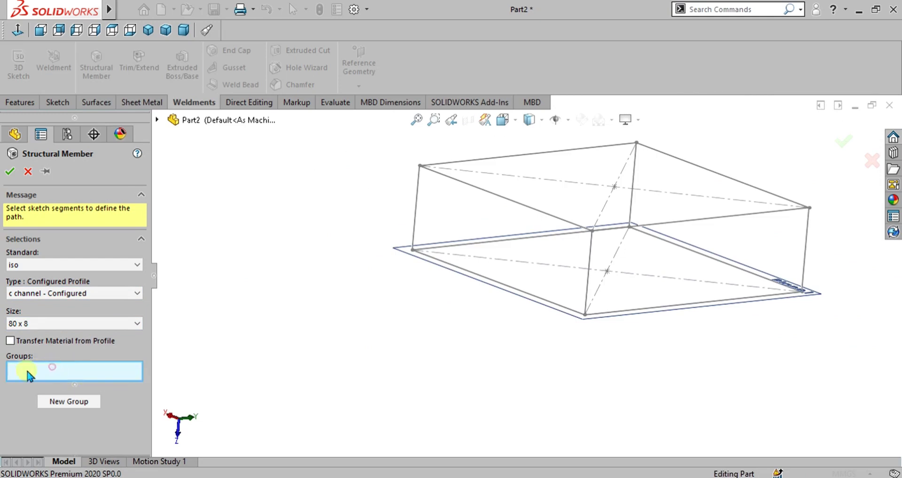
pyautogui.scroll(-6, 473, 358)
pyautogui.click(474, 349)
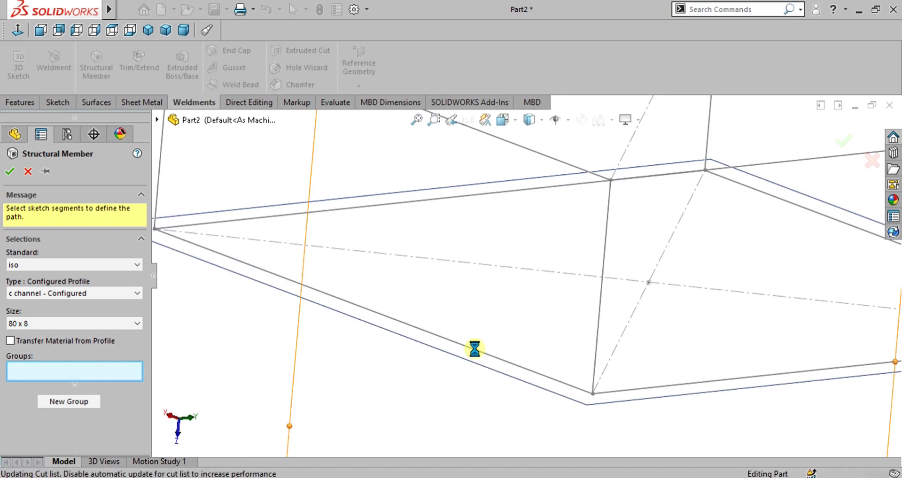
pyautogui.scroll(4, 581, 277)
pyautogui.scroll(-2, 521, 354)
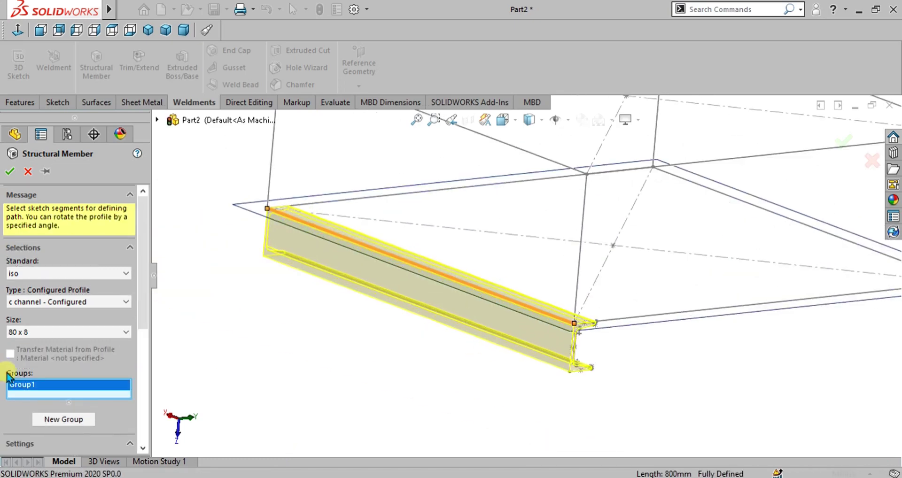
pyautogui.rightClick(64, 389)
pyautogui.click(141, 410)
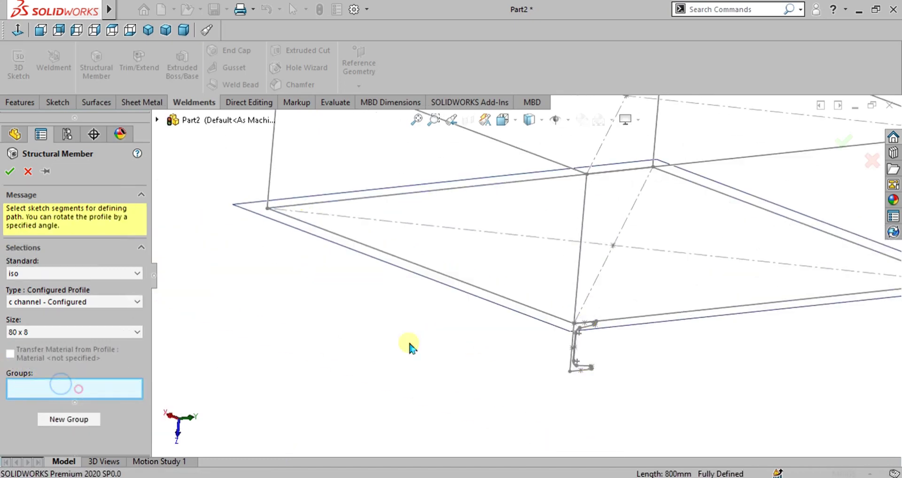
# - Select the four sides of the square on the Front Plane as one path group for the structural member
pyautogui.scroll(3, 582, 232)
pyautogui.scroll(-5, 531, 239)
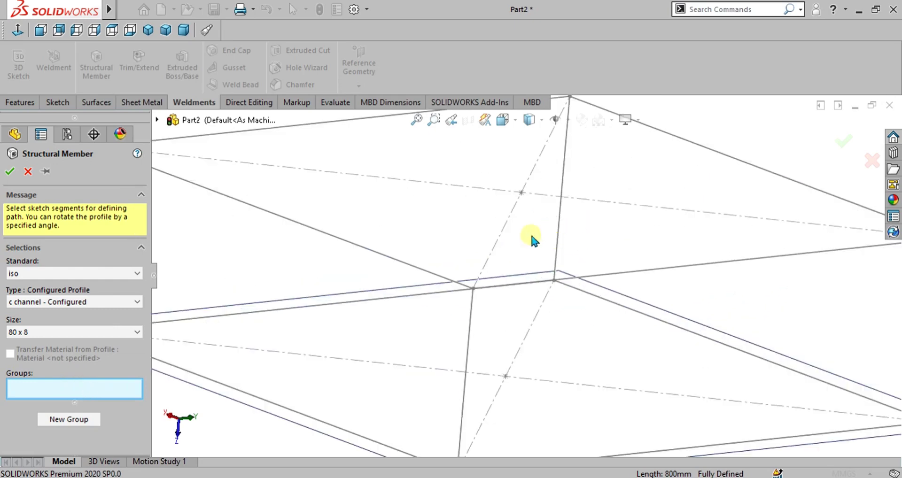
pyautogui.click(423, 272)
pyautogui.click(586, 277)
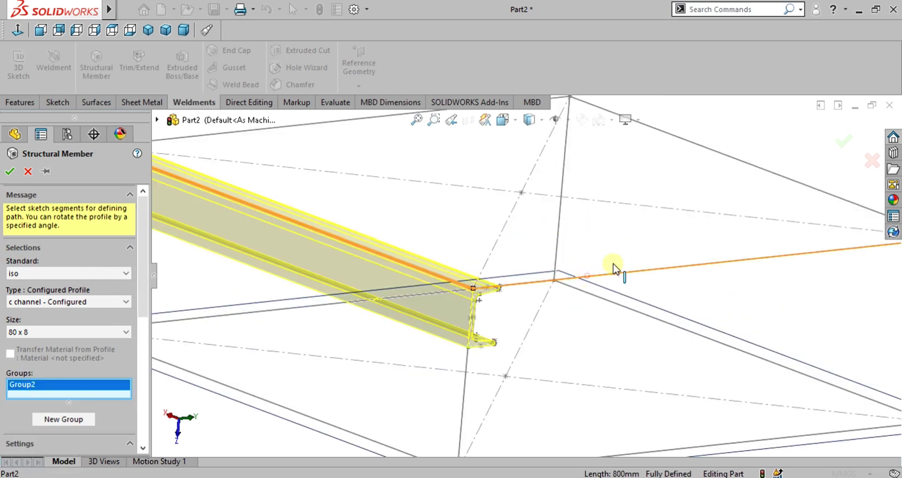
pyautogui.click(757, 176)
pyautogui.scroll(4, 761, 172)
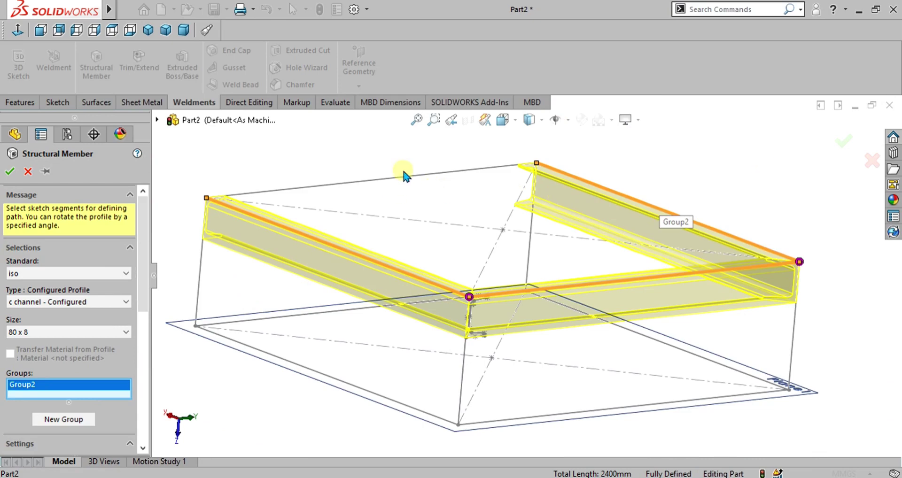
pyautogui.click(403, 179)
# - Set the gap between connected segments of the group to 40 mm and inspect the mitered corner
pyautogui.moveTo(588, 241); pyautogui.dragTo(338, 332, button='middle')
pyautogui.moveTo(145, 276); pyautogui.dragTo(143, 383)
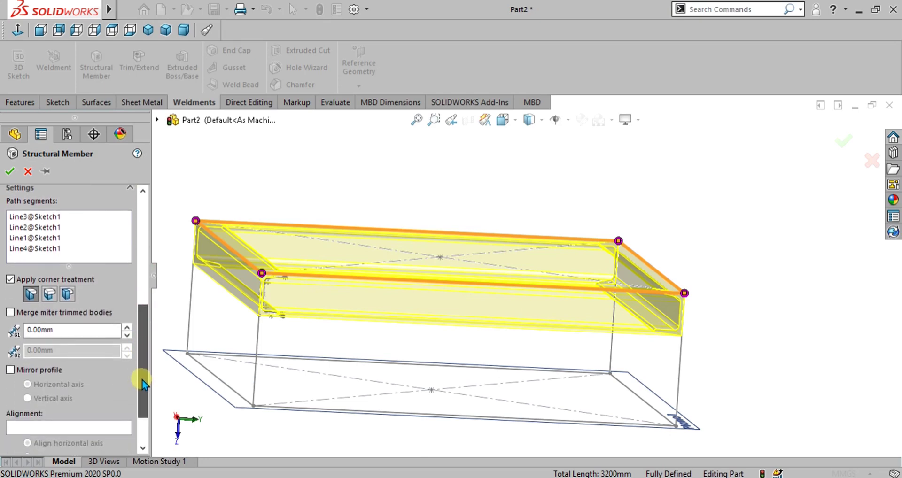
pyautogui.scroll(-2, 281, 285)
pyautogui.scroll(-2, 282, 284)
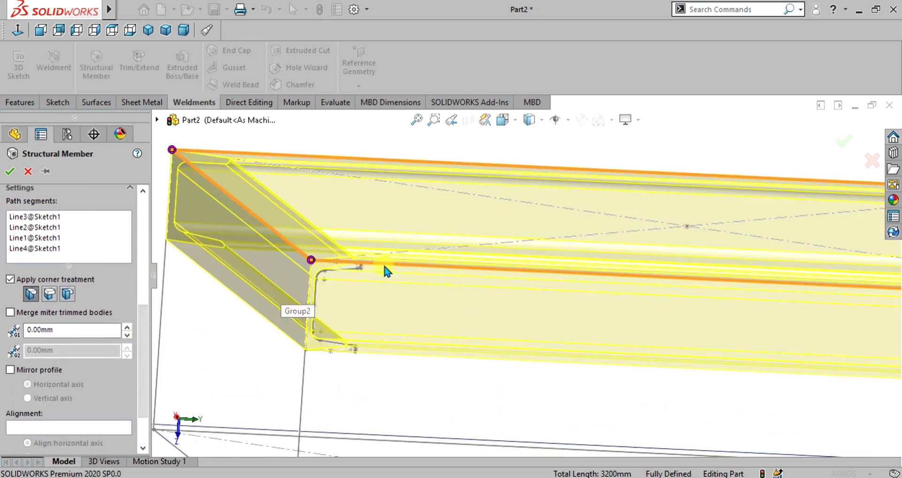
pyautogui.moveTo(382, 306); pyautogui.dragTo(540, 335, button='middle')
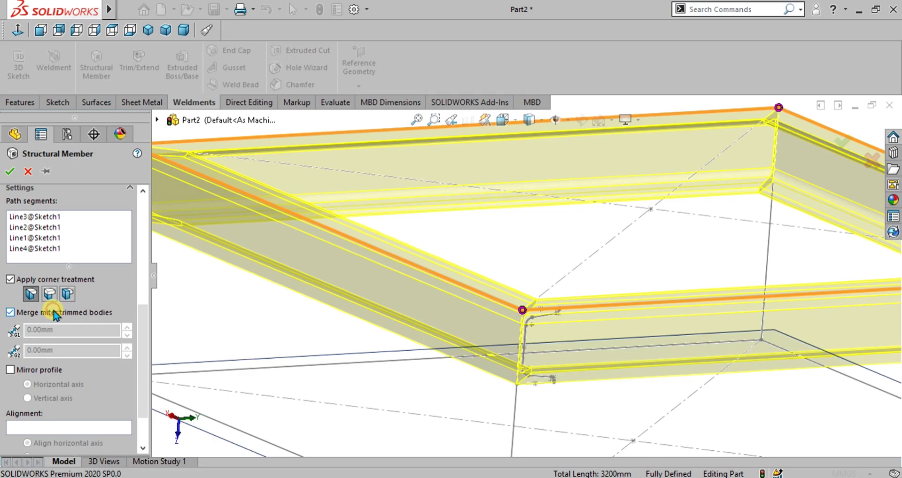
pyautogui.click(127, 328)
pyautogui.click(127, 327)
pyautogui.click(127, 328)
pyautogui.click(127, 328)
pyautogui.moveTo(534, 326); pyautogui.dragTo(546, 350, button='middle')
pyautogui.scroll(4, 600, 366)
pyautogui.scroll(-3, 599, 366)
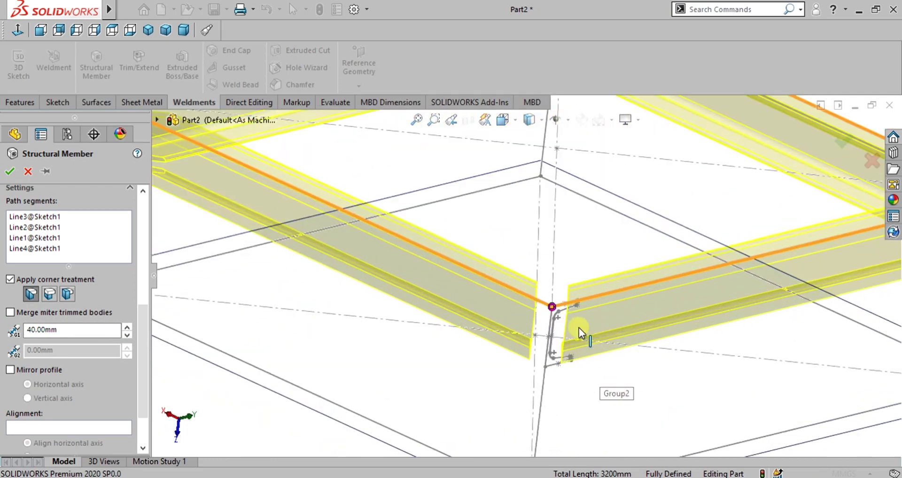
# - Merge the miter trimmed bodies of the group and inspect the closed corner
pyautogui.scroll(-3, 578, 328)
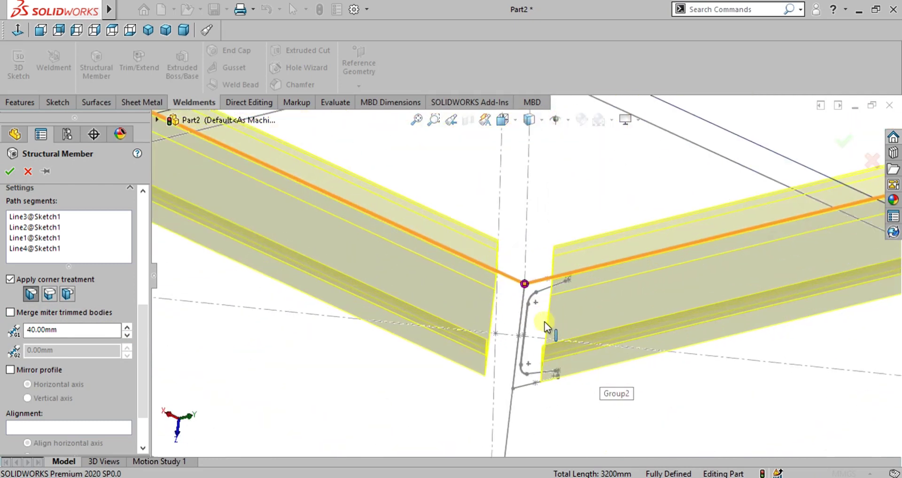
pyautogui.click(10, 313)
pyautogui.moveTo(565, 307); pyautogui.dragTo(433, 240, button='middle')
pyautogui.scroll(3, 645, 308)
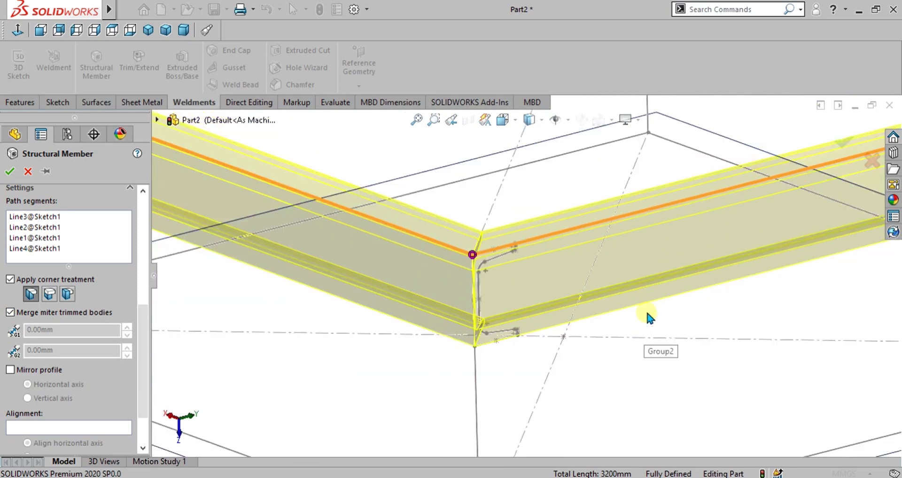
# - Mirror the channel profile about its horizontal axis and inspect the corner
pyautogui.click(9, 370)
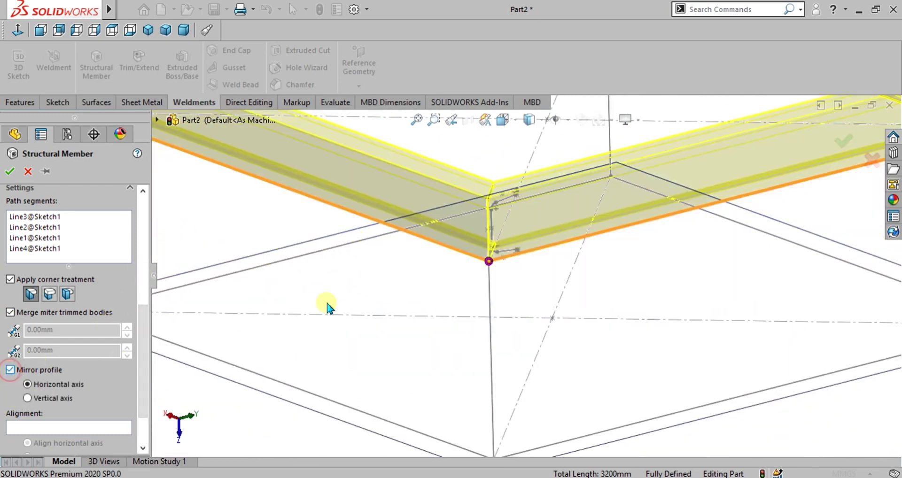
pyautogui.scroll(3, 523, 274)
pyautogui.scroll(-3, 540, 235)
pyautogui.moveTo(522, 283); pyautogui.dragTo(501, 293, button='middle')
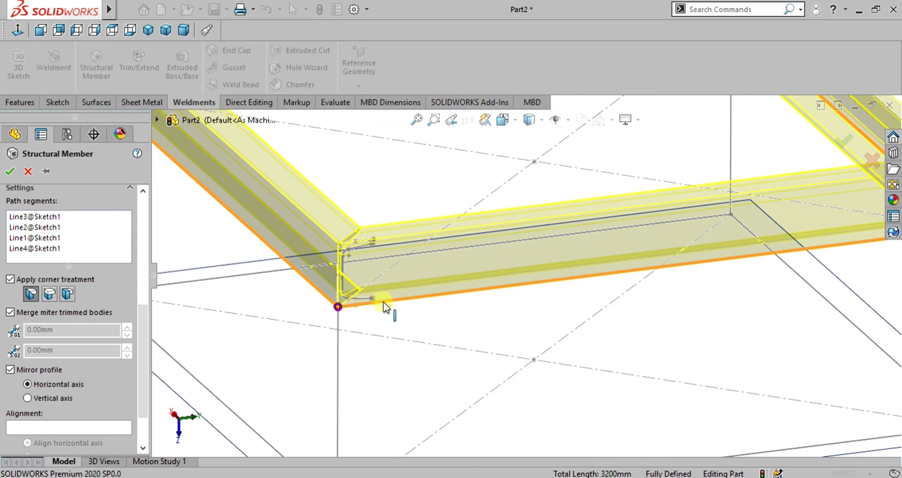
# - Switch the channel profile's mirroring to the vertical axis and inspect the frame
pyautogui.click(37, 400)
pyautogui.moveTo(355, 336); pyautogui.dragTo(328, 335, button='middle')
pyautogui.scroll(2, 337, 274)
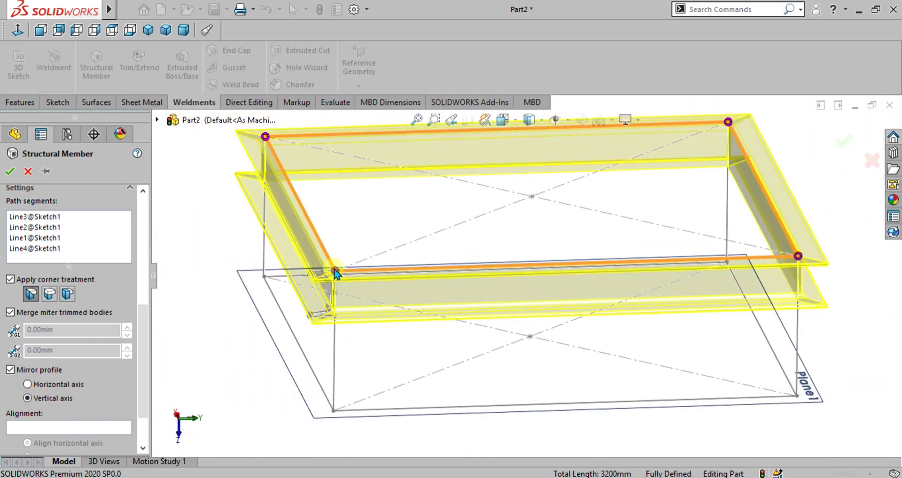
pyautogui.scroll(-3, 336, 273)
# - Align the profile's horizontal axis with the vertical 3D sketch line below the front corner and inspect the orientation
pyautogui.moveTo(145, 324); pyautogui.dragTo(142, 357)
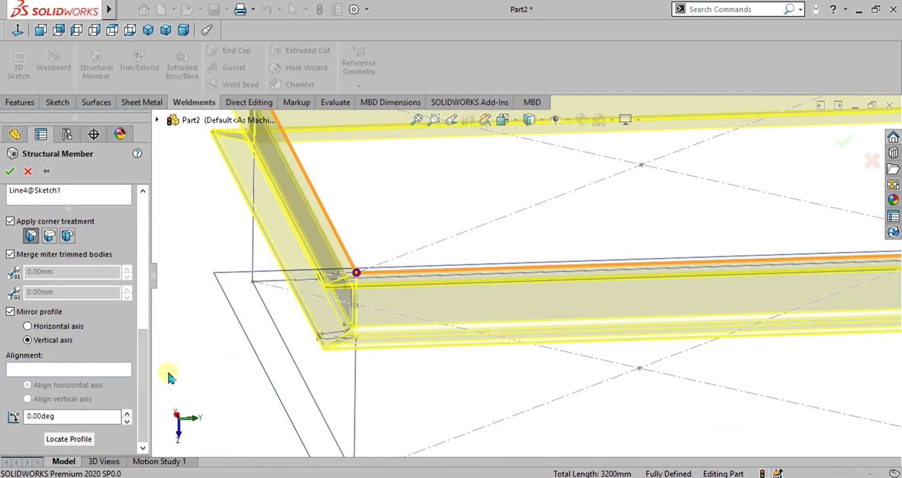
pyautogui.click(27, 369)
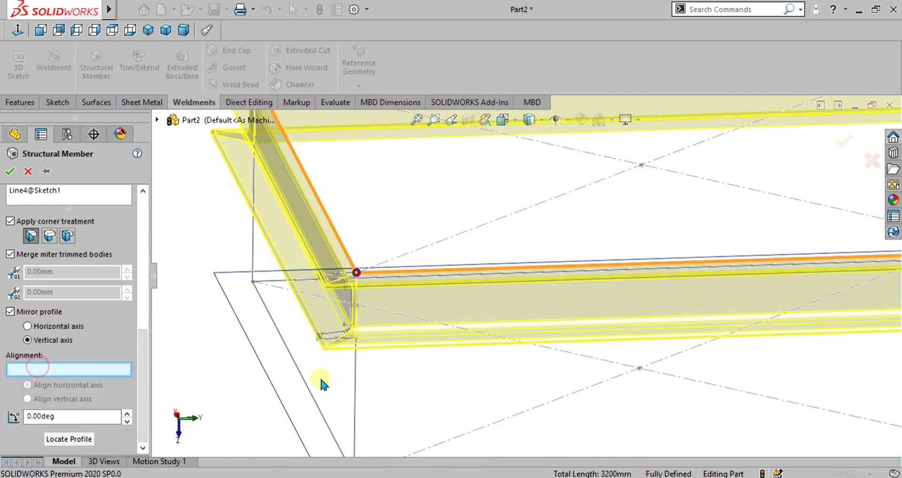
pyautogui.click(356, 373)
pyautogui.scroll(5, 416, 300)
pyautogui.scroll(-5, 528, 287)
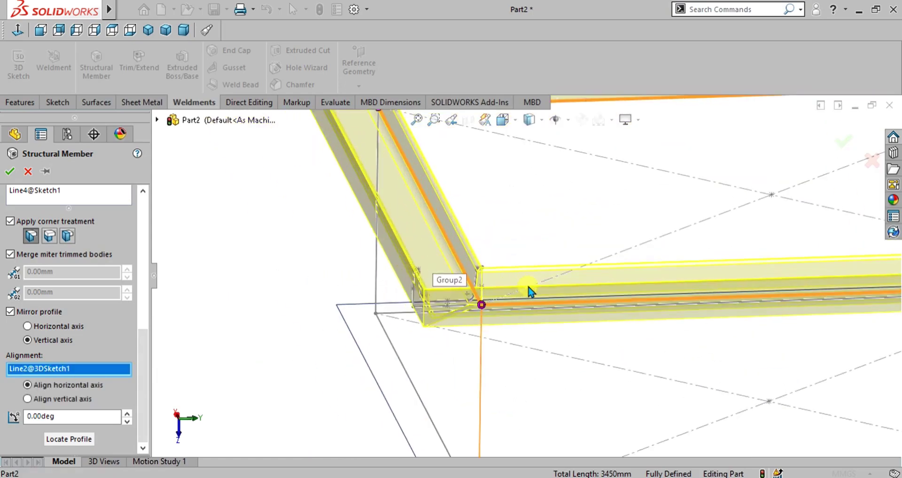
pyautogui.moveTo(522, 320); pyautogui.dragTo(488, 320, button='middle')
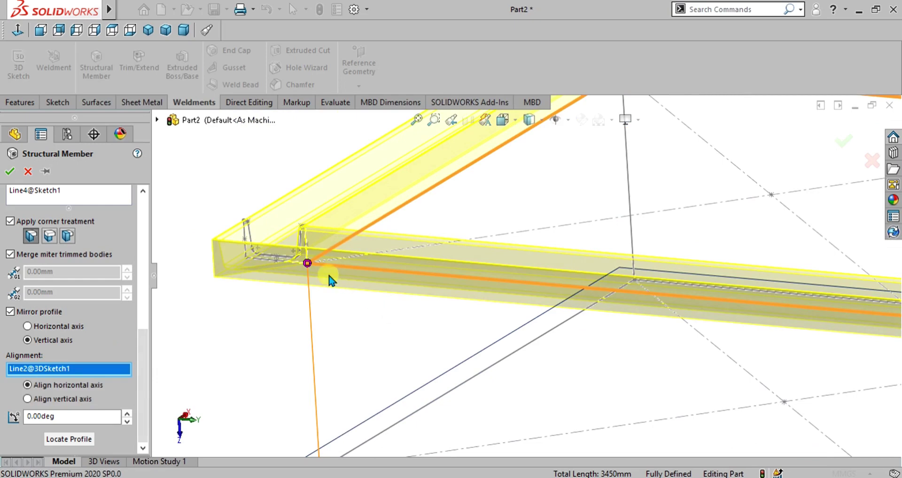
pyautogui.moveTo(276, 252); pyautogui.dragTo(335, 349, button='middle')
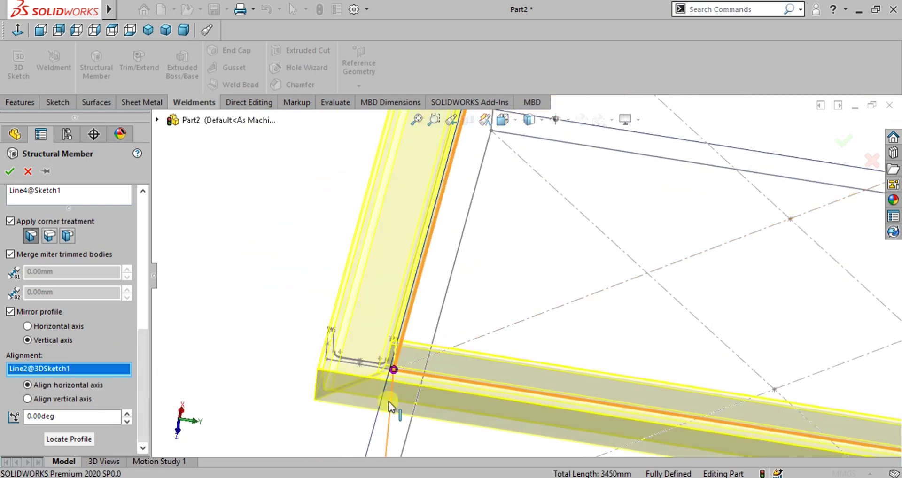
pyautogui.scroll(3, 394, 410)
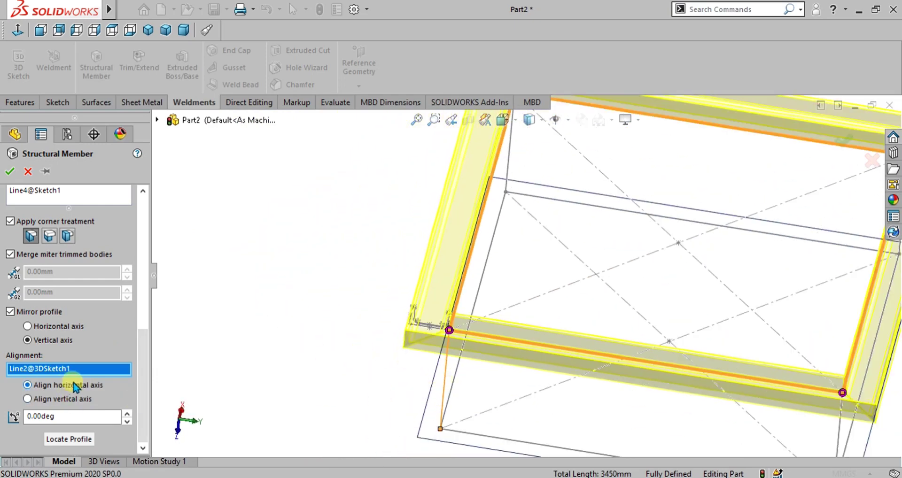
# - Try aligning the profile's vertical axis with the selected line, and return to horizontal-axis alignment
pyautogui.scroll(-3, 488, 359)
pyautogui.click(66, 400)
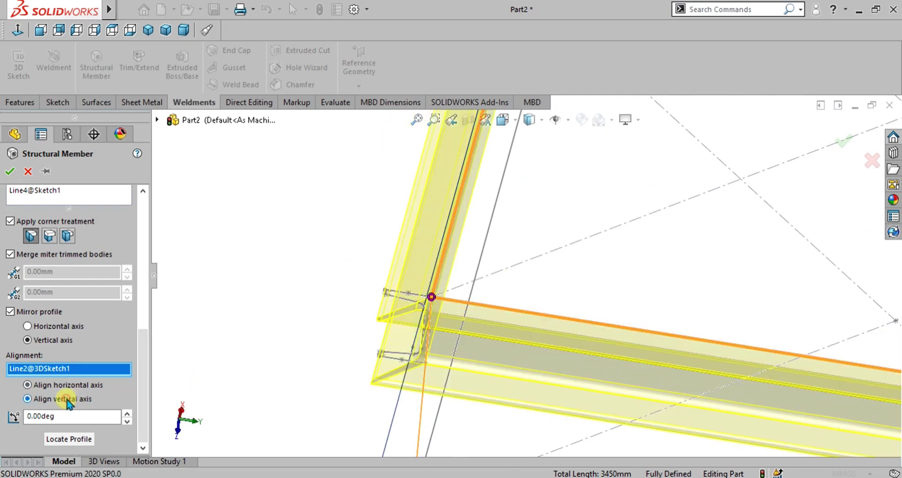
pyautogui.moveTo(425, 317); pyautogui.dragTo(424, 241, button='middle')
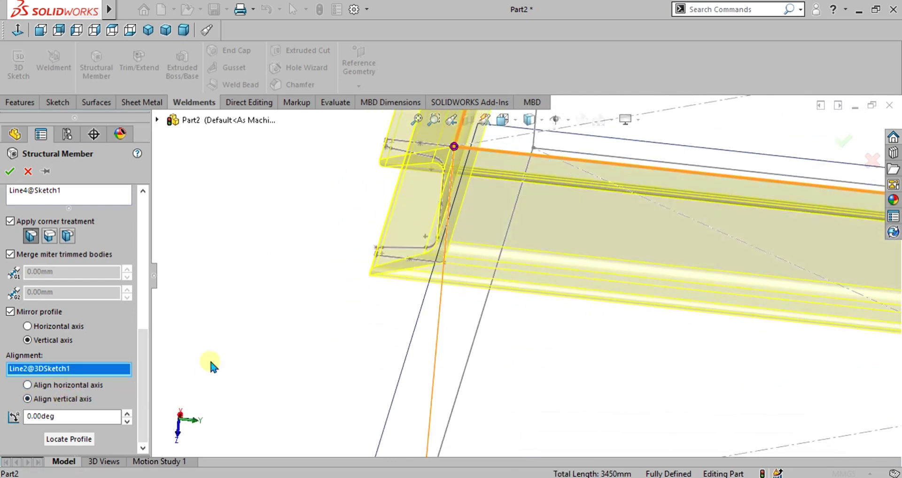
pyautogui.scroll(5, 559, 297)
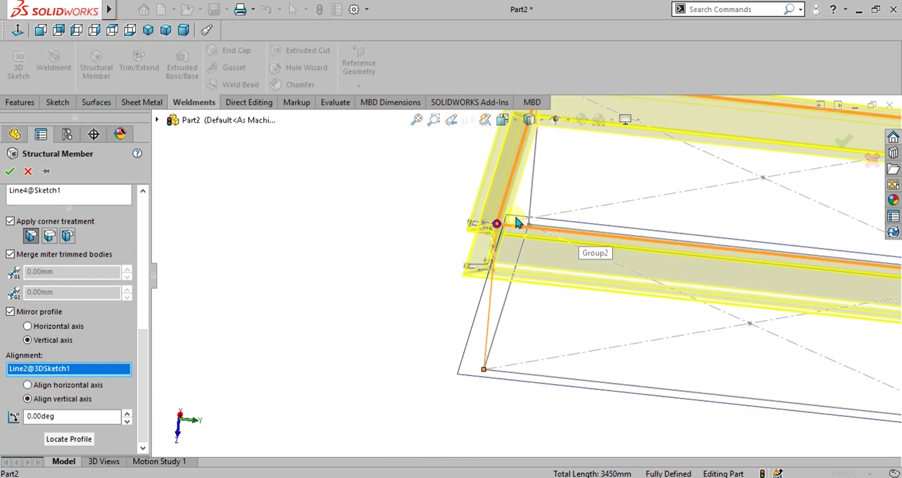
pyautogui.click(65, 386)
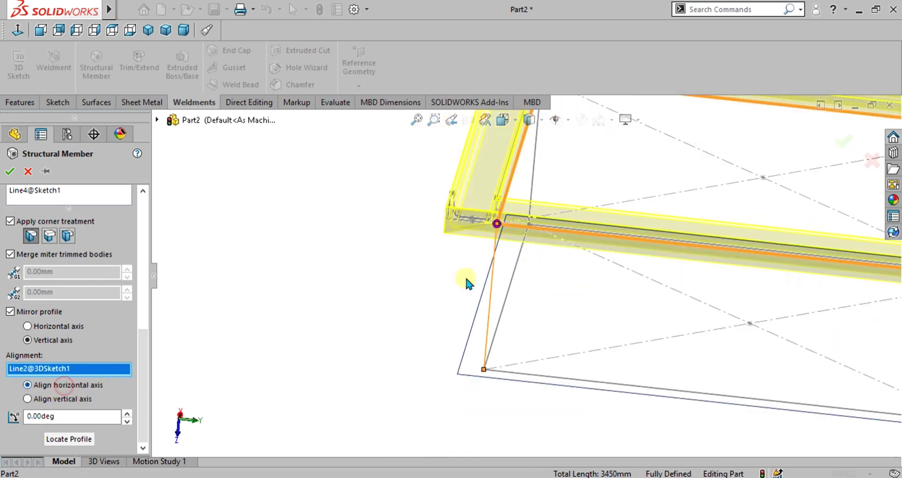
pyautogui.scroll(-2, 560, 275)
pyautogui.scroll(6, 561, 271)
pyautogui.scroll(-2, 599, 240)
pyautogui.moveTo(599, 305); pyautogui.dragTo(580, 308, button='middle')
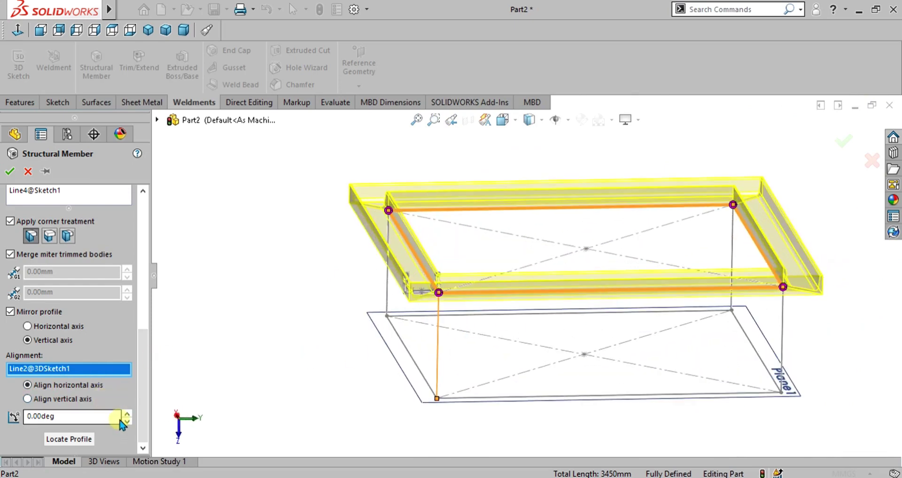
# - Set the profile's rotation angle to 50 degrees and create the C-channel frame
pyautogui.click(100, 419)
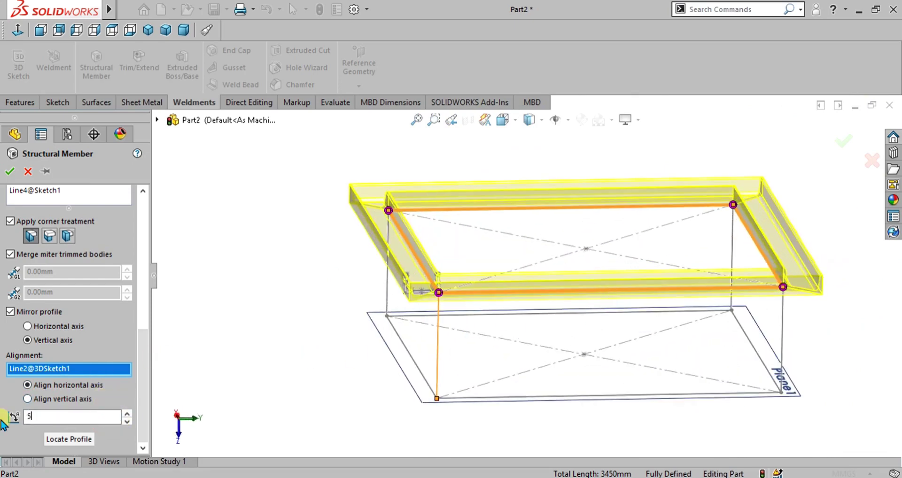
pyautogui.press('Return')
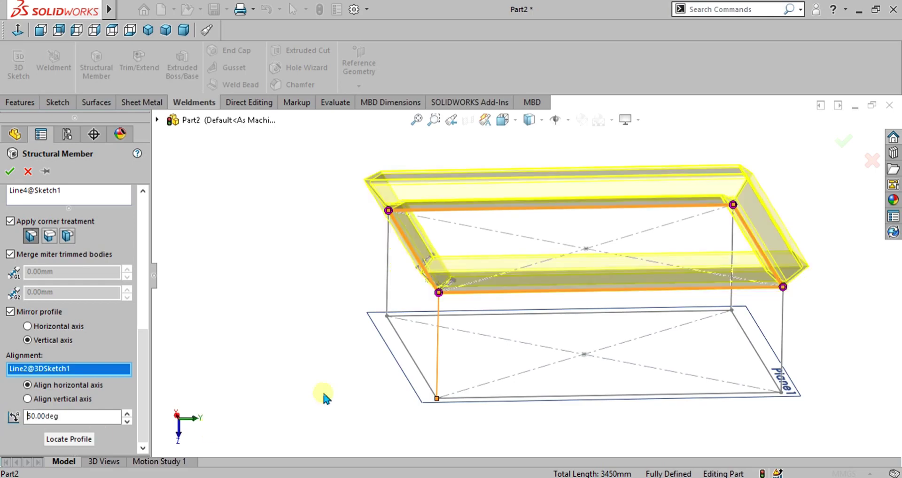
pyautogui.scroll(-1, 455, 238)
pyautogui.scroll(-3, 601, 259)
pyautogui.moveTo(601, 258); pyautogui.dragTo(646, 249, button='middle')
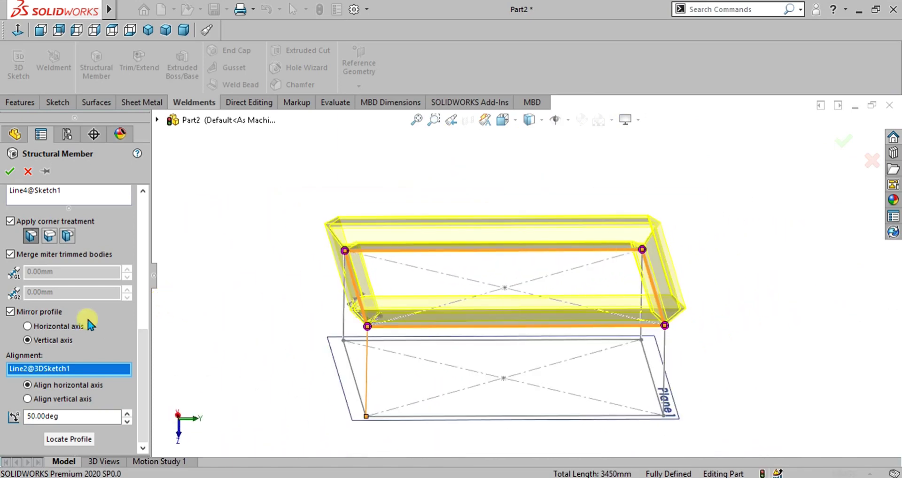
pyautogui.click(8, 173)
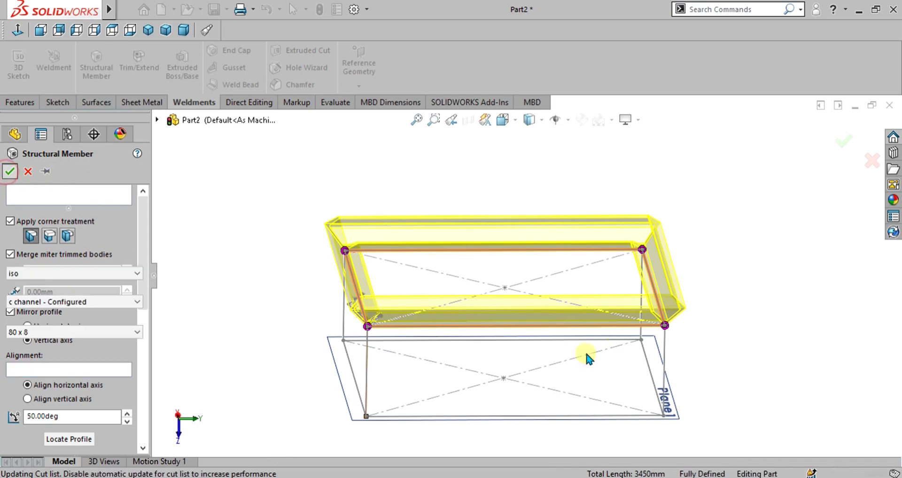
pyautogui.scroll(-1, 509, 359)
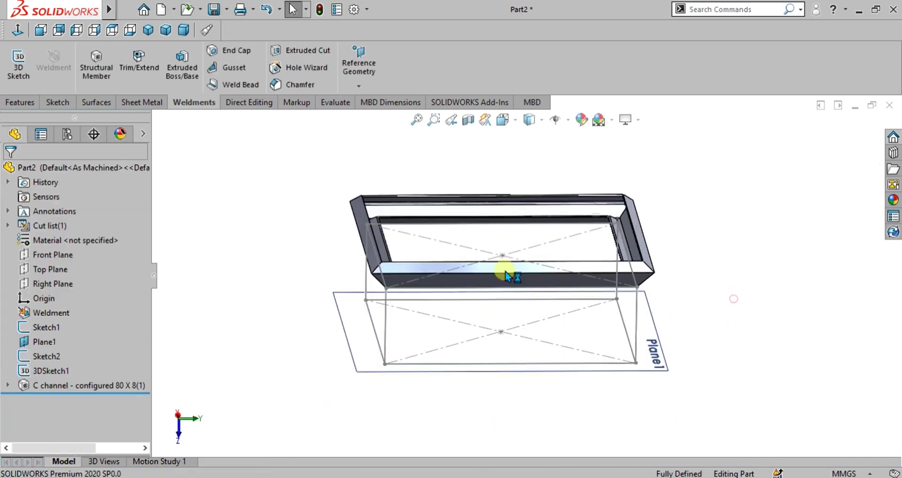
pyautogui.scroll(-2, 506, 270)
pyautogui.moveTo(508, 322); pyautogui.dragTo(426, 353, button='middle')
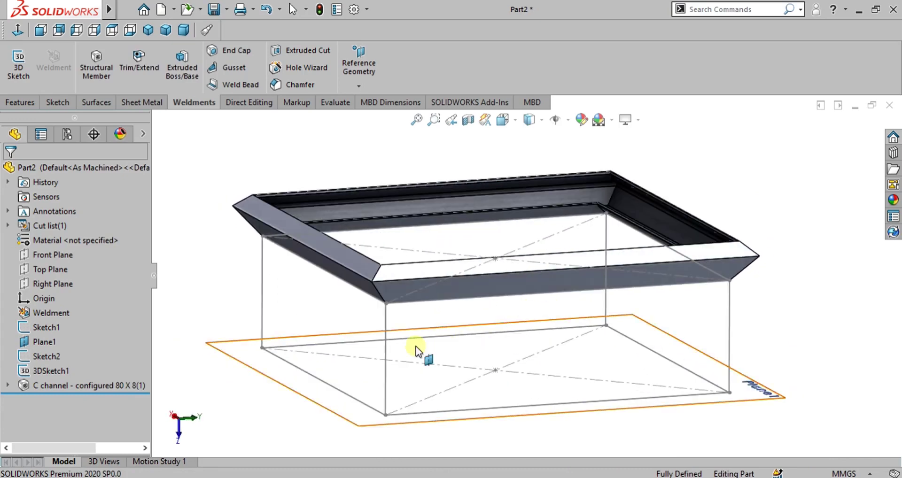
# - Start another Structural Member with the iso standard, the pipe - Configured profile type and the size 21.3 x 2.3
pyautogui.click(99, 67)
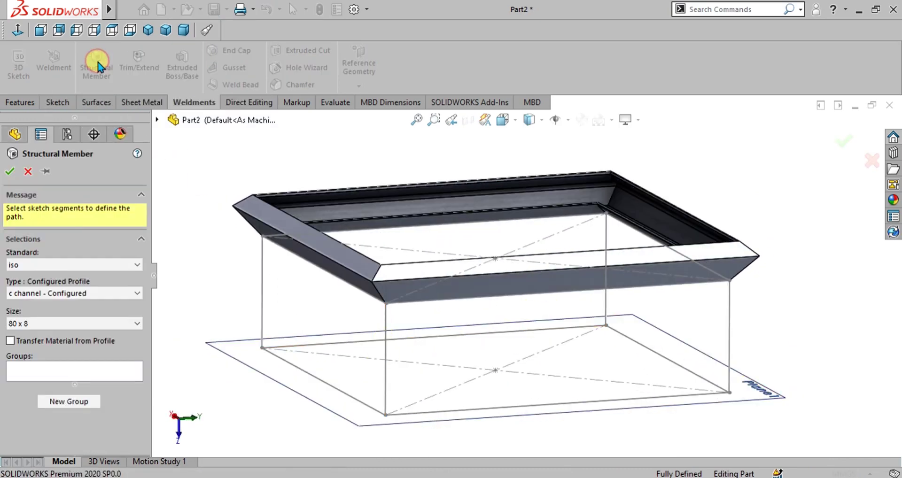
pyautogui.click(61, 294)
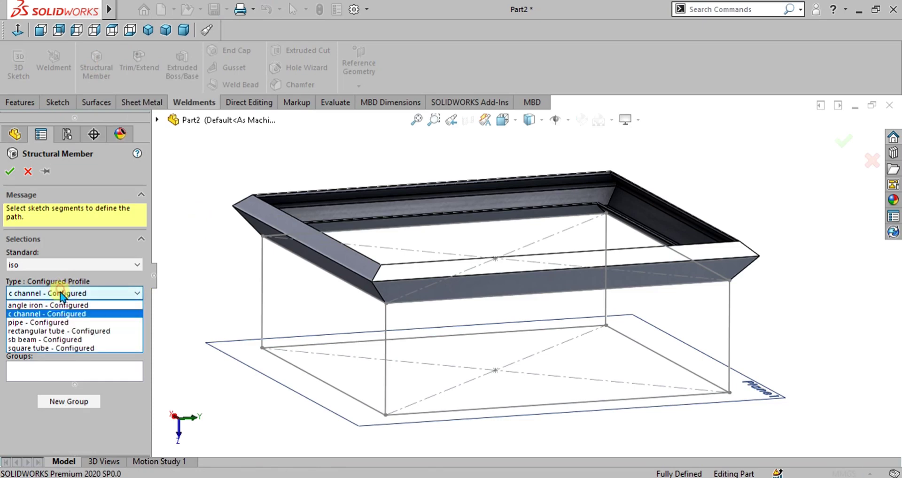
pyautogui.click(57, 322)
pyautogui.click(53, 324)
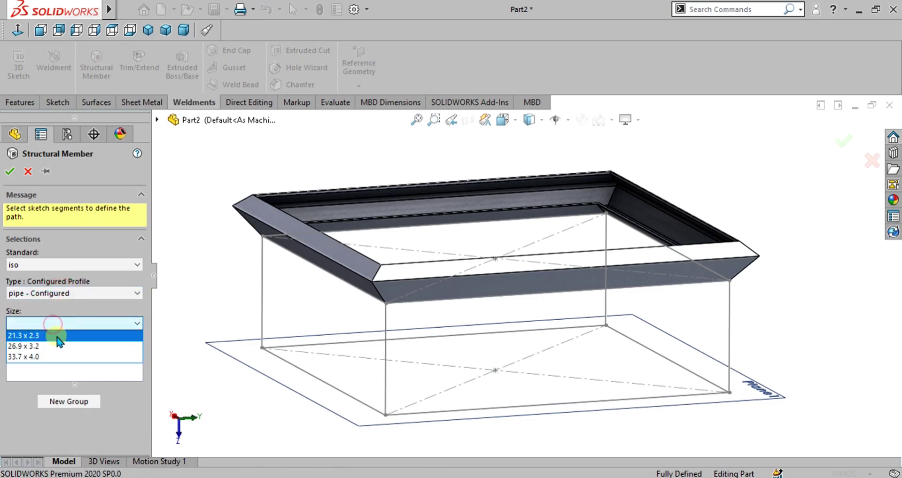
pyautogui.click(55, 336)
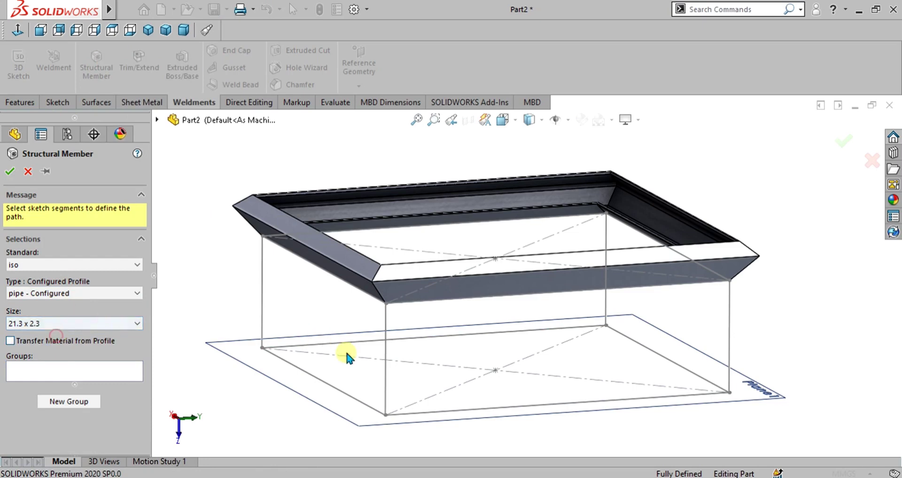
# - Select the four vertical lines of the 3D sketch as one group and create the pipe legs
pyautogui.click(389, 356)
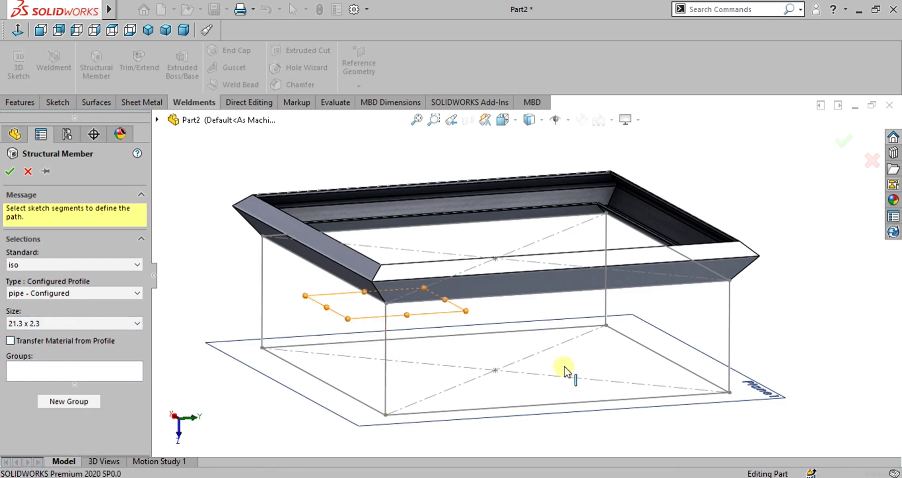
pyautogui.click(729, 316)
pyautogui.click(607, 231)
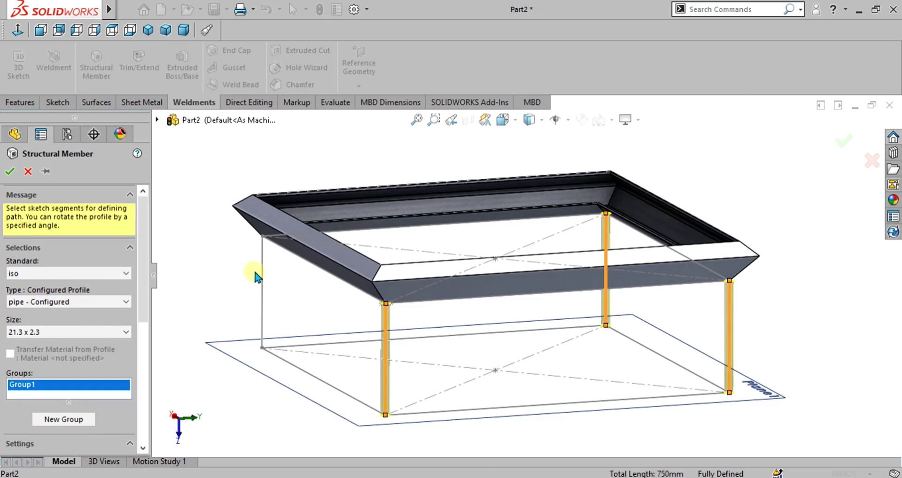
pyautogui.click(259, 278)
pyautogui.scroll(-8, 399, 306)
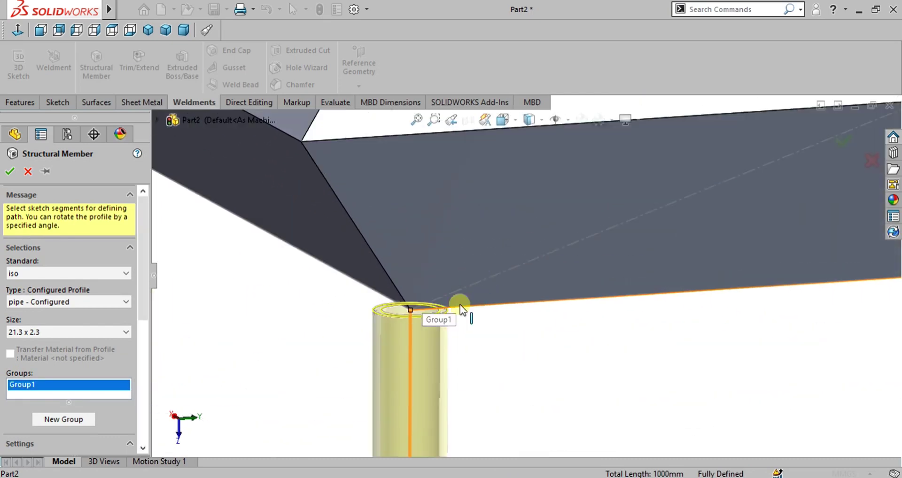
pyautogui.moveTo(445, 301); pyautogui.dragTo(390, 255, button='middle')
pyautogui.moveTo(415, 319); pyautogui.dragTo(458, 321, button='middle')
pyautogui.scroll(8, 508, 302)
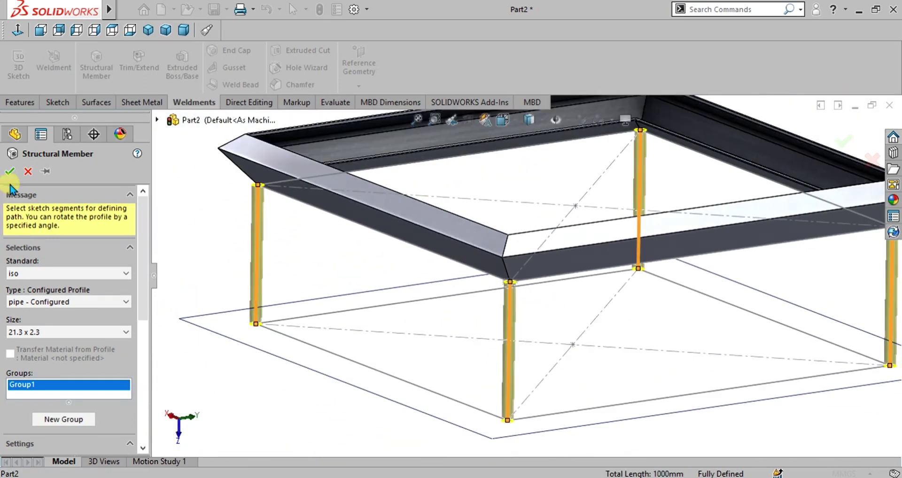
pyautogui.click(11, 172)
pyautogui.scroll(3, 557, 281)
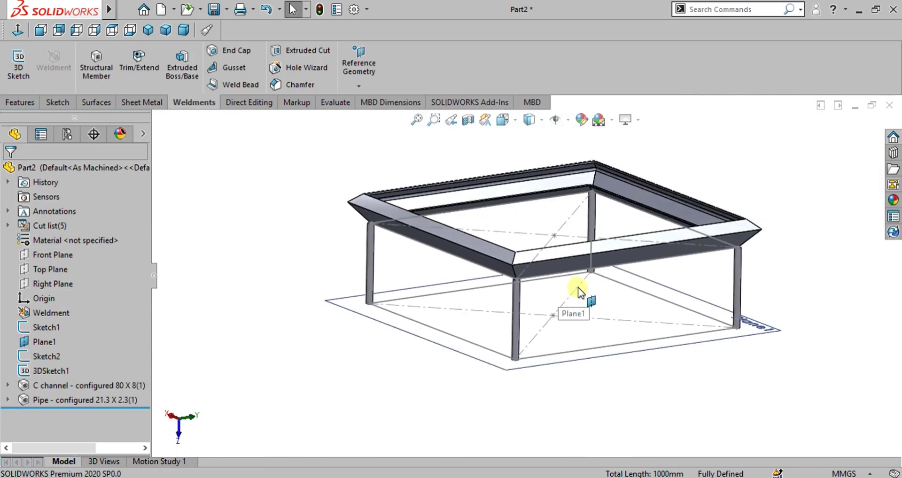
# - Start a Trim/Extend and select the front-corner pipe leg as the body to trim
pyautogui.scroll(-8, 499, 306)
pyautogui.scroll(4, 451, 286)
pyautogui.scroll(-6, 498, 280)
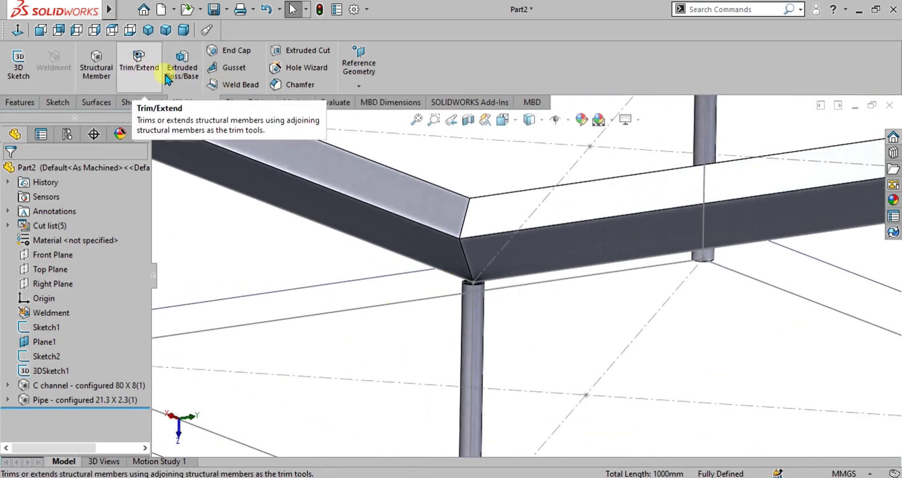
pyautogui.scroll(1, 534, 289)
pyautogui.scroll(-1, 532, 289)
pyautogui.click(139, 60)
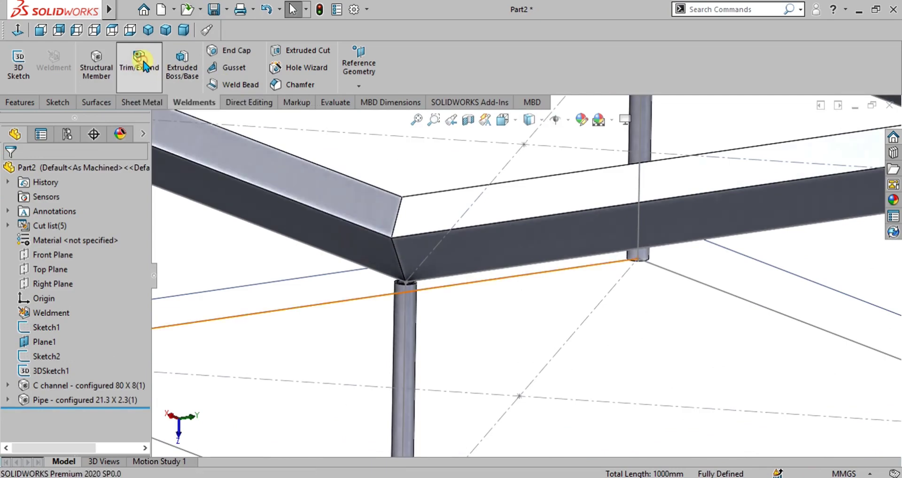
pyautogui.scroll(1, 494, 275)
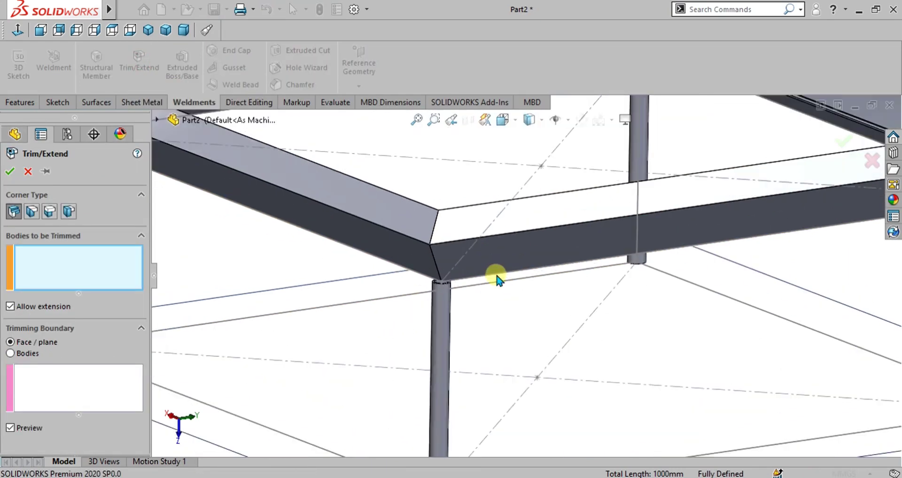
pyautogui.click(98, 375)
pyautogui.click(85, 265)
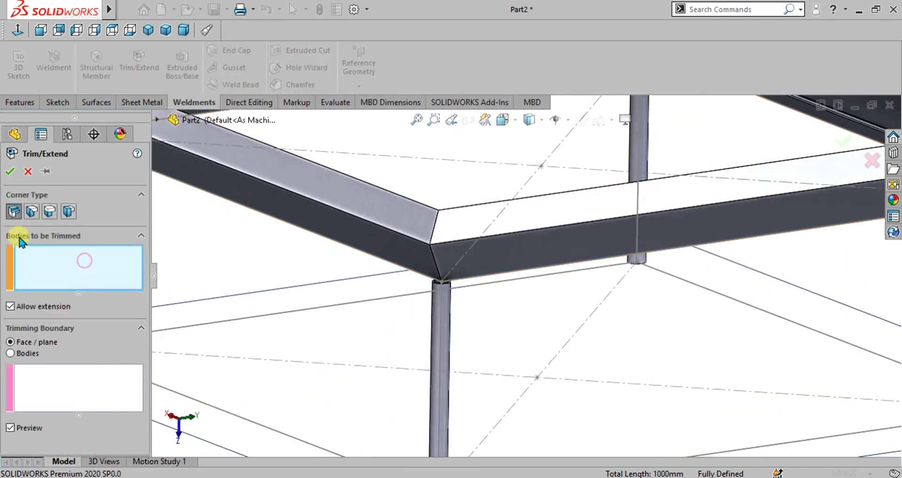
pyautogui.click(70, 385)
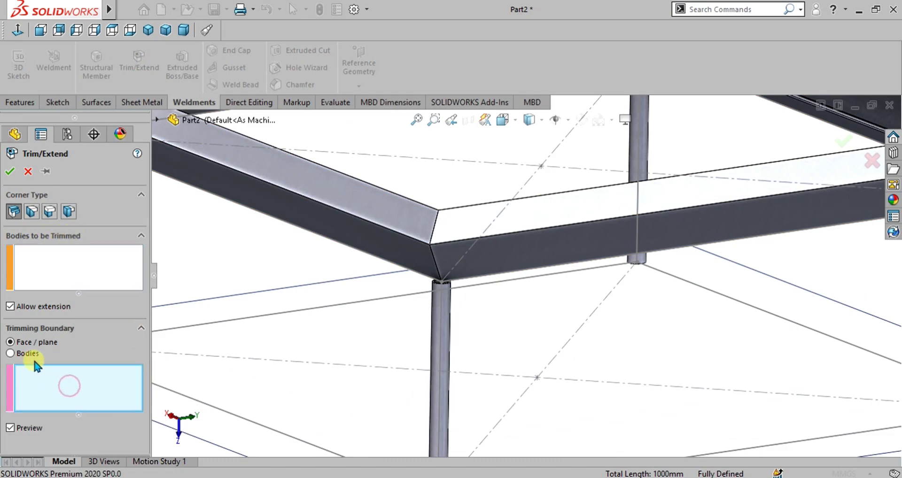
pyautogui.click(57, 260)
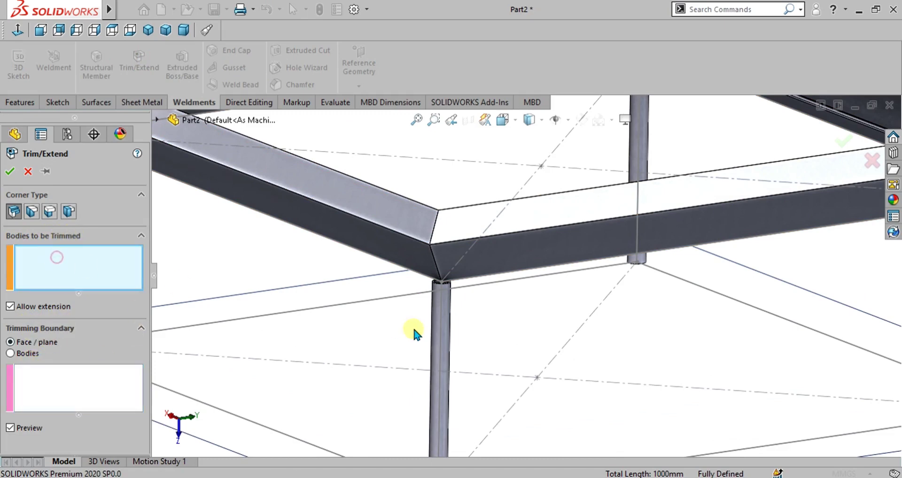
pyautogui.click(444, 315)
pyautogui.scroll(-3, 450, 309)
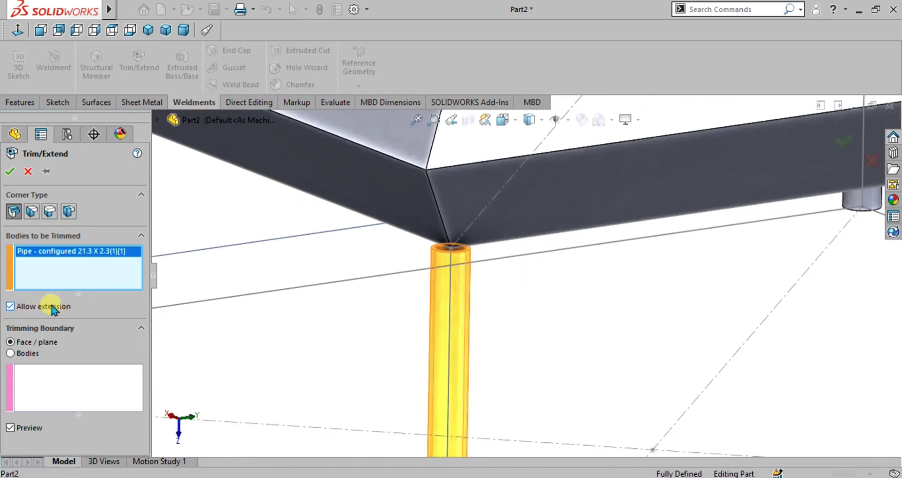
# - Set the two outer C-channel faces meeting above the front leg as trimming boundary and create the trim
pyautogui.moveTo(423, 225); pyautogui.dragTo(510, 305, button='middle')
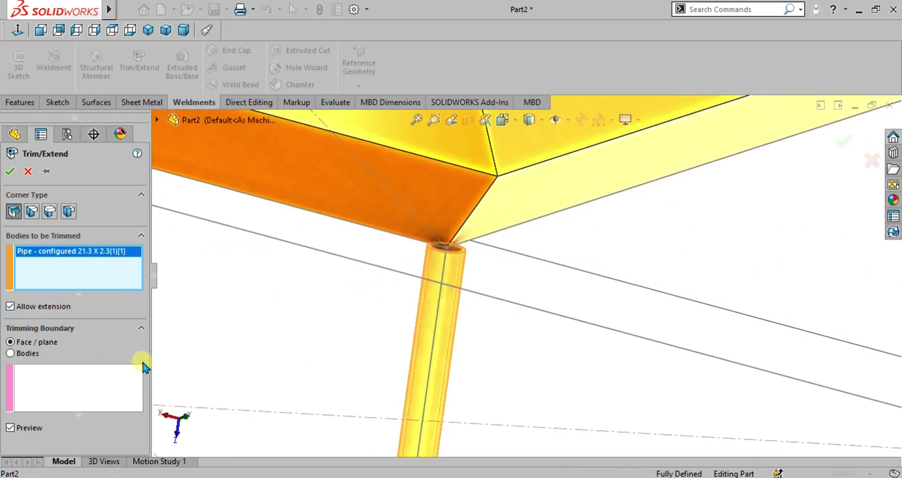
pyautogui.click(96, 392)
pyautogui.scroll(2, 422, 302)
pyautogui.scroll(-3, 531, 225)
pyautogui.click(560, 244)
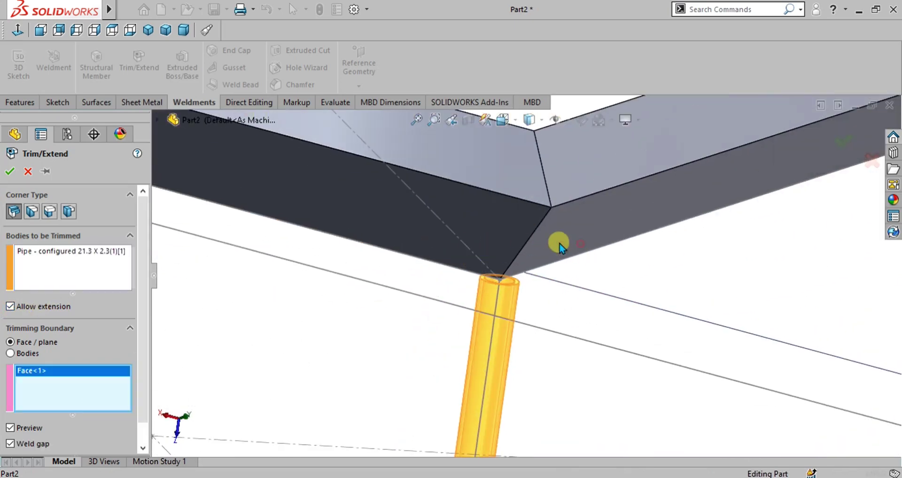
pyautogui.click(476, 238)
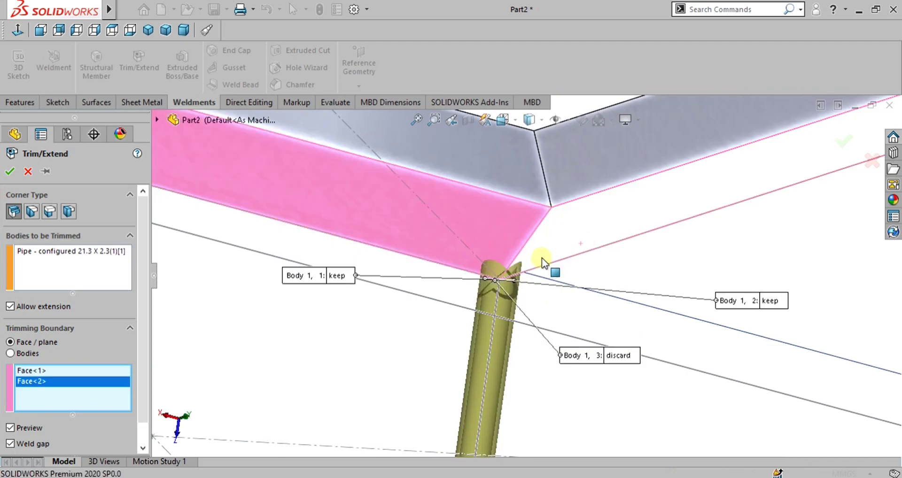
pyautogui.moveTo(543, 262); pyautogui.dragTo(499, 257, button='middle')
pyautogui.moveTo(515, 229); pyautogui.dragTo(368, 150, button='middle')
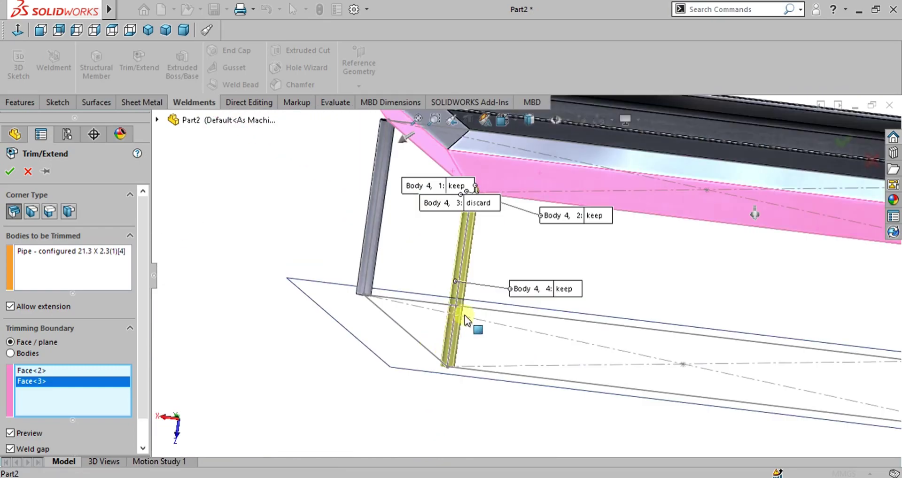
pyautogui.moveTo(463, 318); pyautogui.dragTo(477, 335, button='middle')
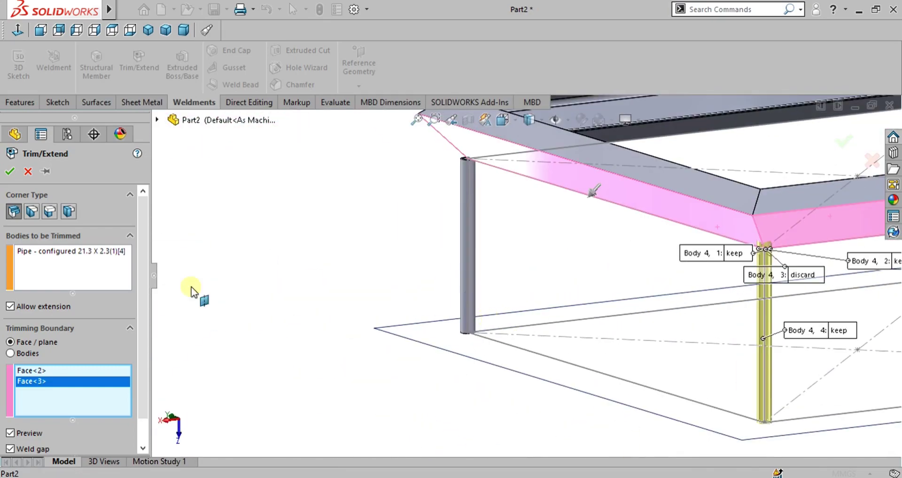
pyautogui.click(10, 173)
pyautogui.scroll(5, 635, 263)
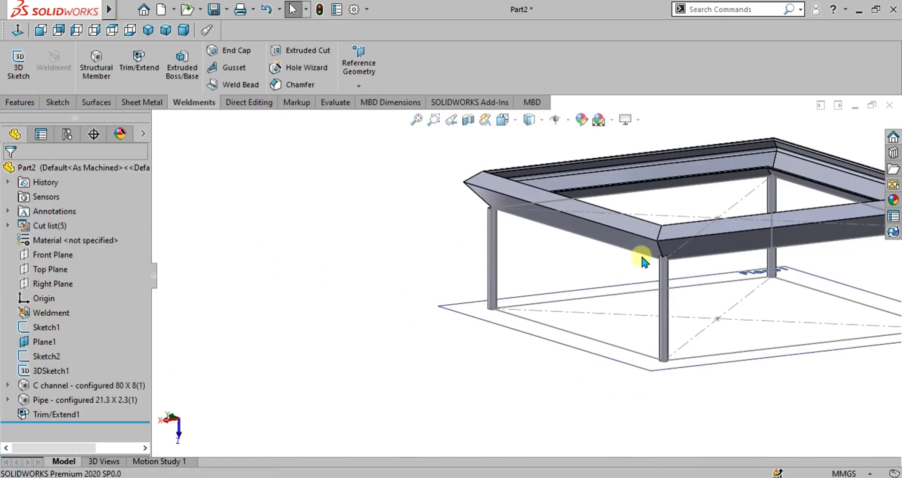
# - Trim the pipe leg at the adjacent corner against the two outer C-channel faces meeting above it
pyautogui.scroll(-4, 338, 184)
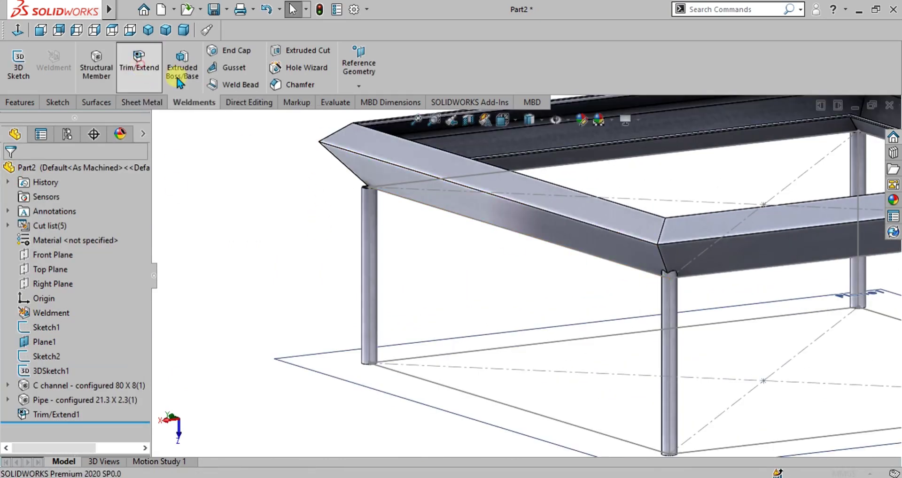
pyautogui.click(141, 85)
pyautogui.click(379, 240)
pyautogui.scroll(-3, 364, 141)
pyautogui.click(96, 378)
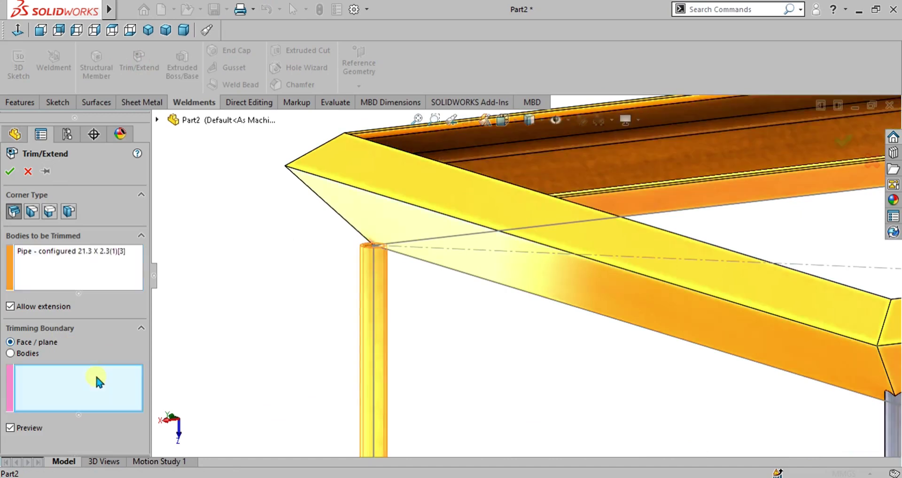
pyautogui.click(379, 245)
pyautogui.moveTo(373, 241); pyautogui.dragTo(439, 262, button='middle')
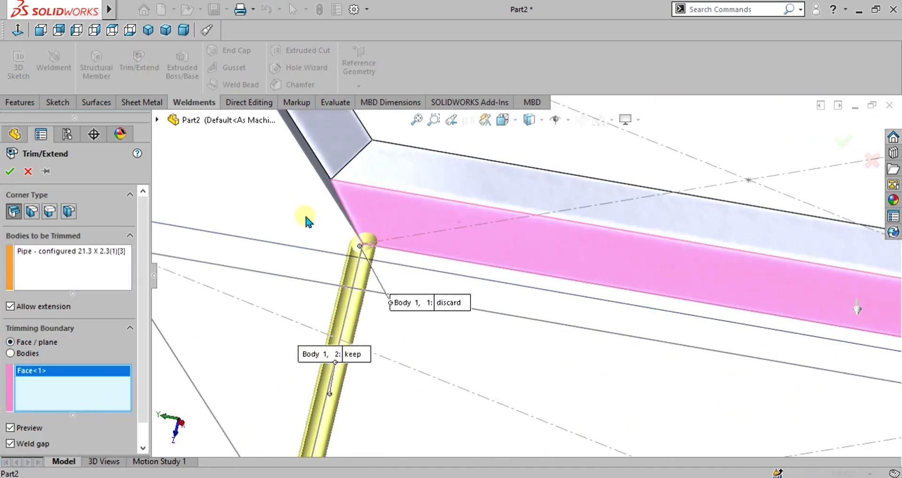
pyautogui.moveTo(309, 217); pyautogui.dragTo(398, 228, button='middle')
pyautogui.click(420, 214)
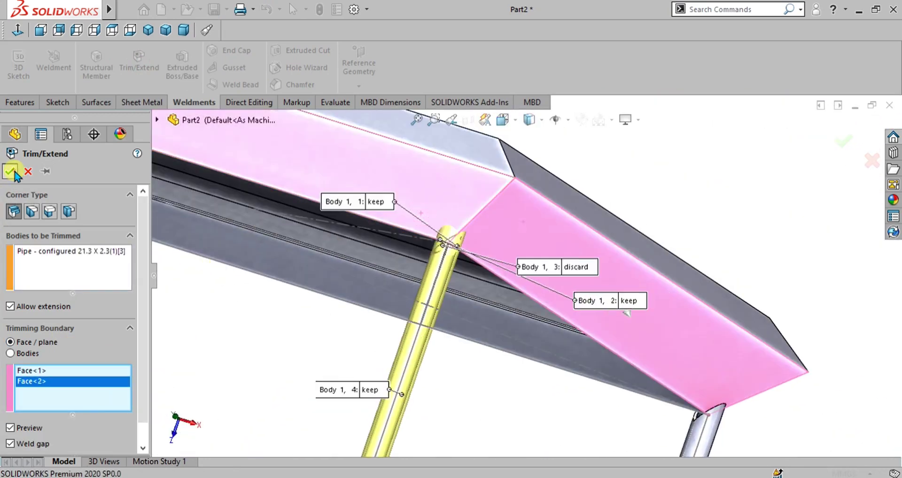
pyautogui.scroll(6, 338, 274)
# - Start another Trim/Extend and select the untrimmed pipe leg at the third corner as the body to trim
pyautogui.scroll(-4, 325, 249)
pyautogui.moveTo(406, 270); pyautogui.dragTo(191, 136, button='middle')
pyautogui.click(139, 63)
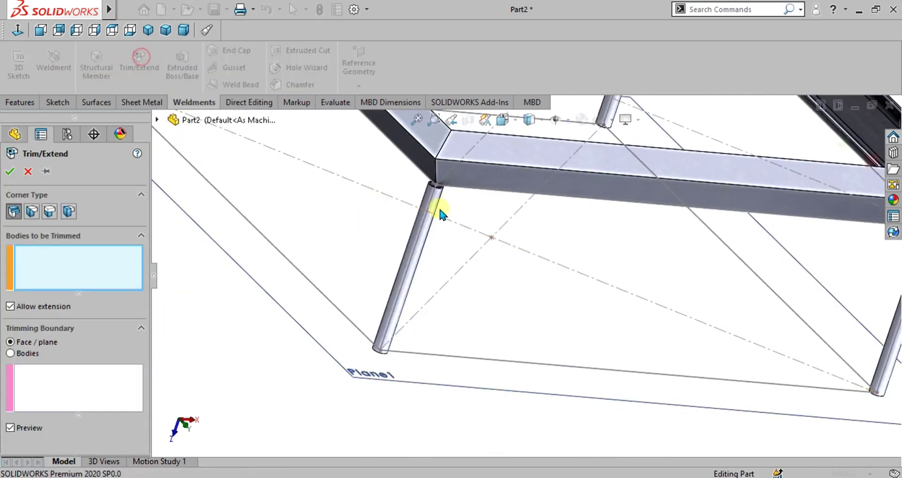
pyautogui.scroll(-5, 442, 225)
pyautogui.click(432, 262)
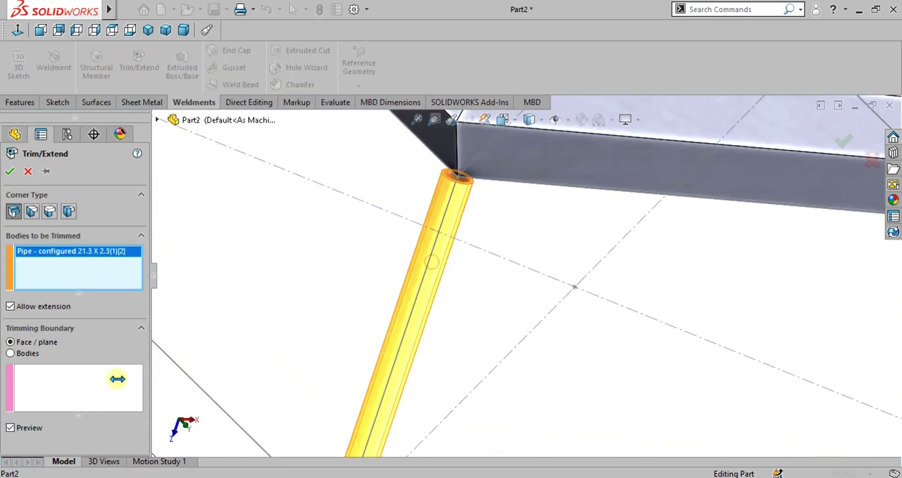
# - Try using C-channel bodies instead of faces as the trimming boundary for the third pipe leg
pyautogui.click(114, 379)
pyautogui.click(19, 355)
pyautogui.click(501, 161)
pyautogui.scroll(2, 500, 164)
pyautogui.scroll(-3, 500, 163)
pyautogui.click(429, 199)
pyautogui.click(500, 198)
pyautogui.moveTo(504, 225); pyautogui.dragTo(508, 177, button='middle')
pyautogui.scroll(3, 548, 277)
pyautogui.scroll(-3, 571, 273)
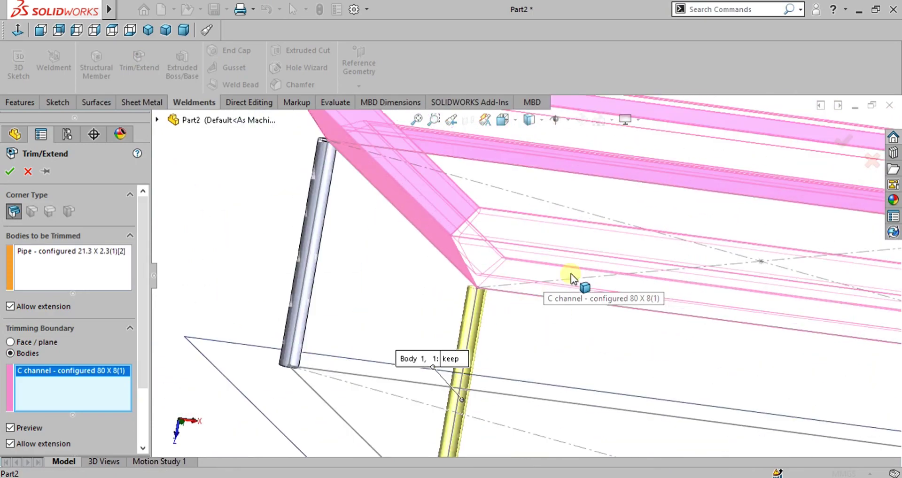
pyautogui.scroll(-1, 571, 275)
pyautogui.scroll(-2, 463, 263)
pyautogui.moveTo(464, 263); pyautogui.dragTo(462, 301, button='middle')
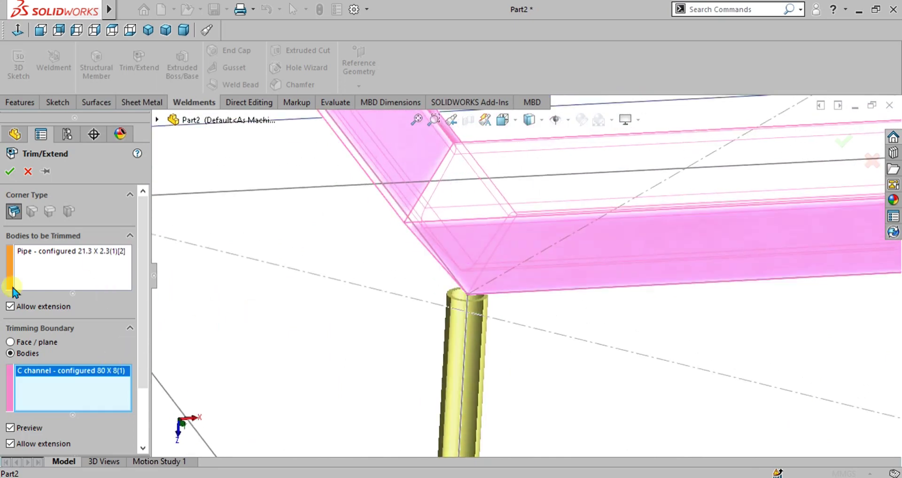
pyautogui.rightClick(57, 383)
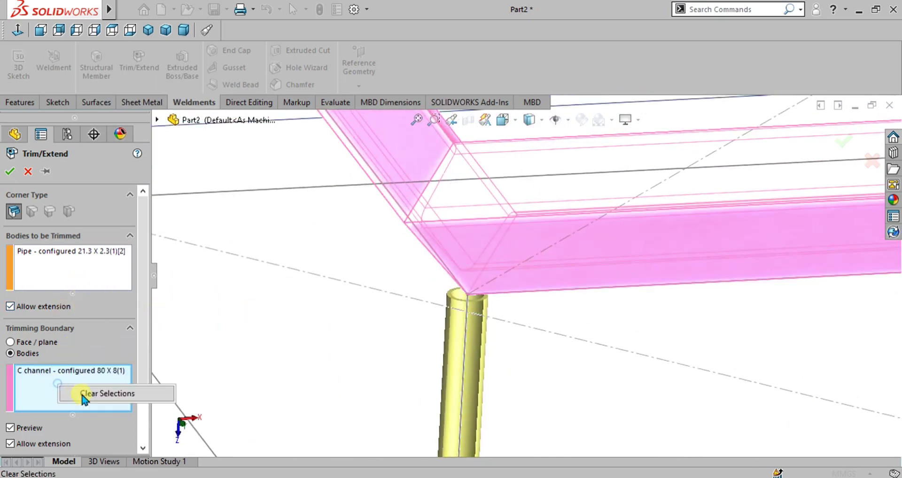
# - Use the Face / plane boundary with the two outer C-channel faces at the third corner and create the trim
pyautogui.click(27, 342)
pyautogui.click(493, 265)
pyautogui.moveTo(492, 264); pyautogui.dragTo(475, 229, button='middle')
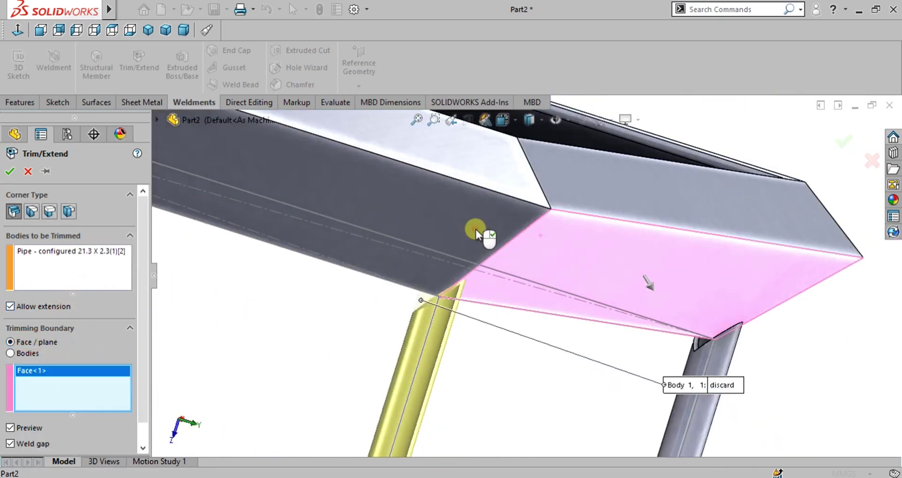
pyautogui.click(475, 230)
pyautogui.scroll(7, 453, 252)
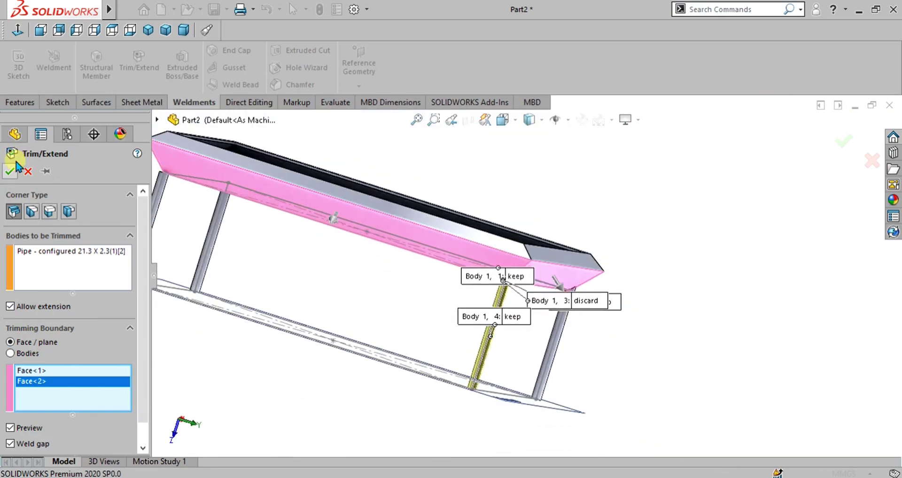
# - Trim the last untrimmed pipe leg against the two outer C-channel faces meeting at its corner
pyautogui.click(139, 62)
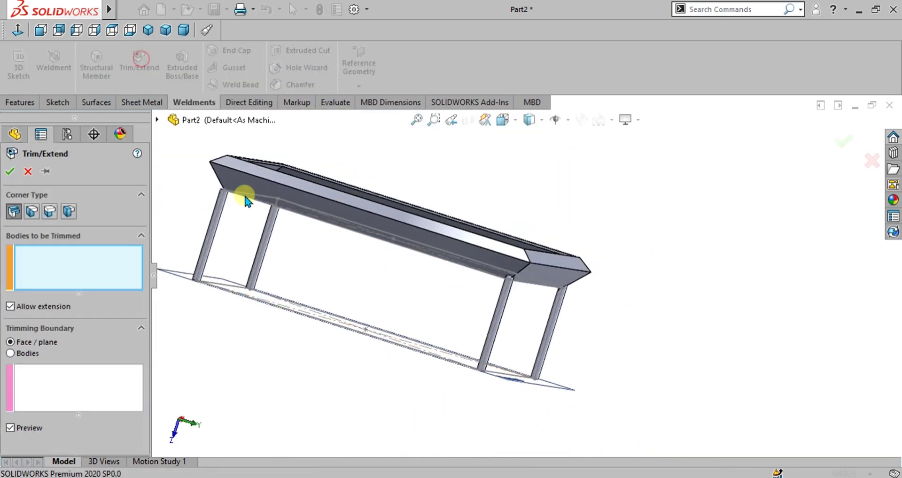
pyautogui.scroll(-5, 262, 219)
pyautogui.scroll(-2, 282, 235)
pyautogui.click(306, 274)
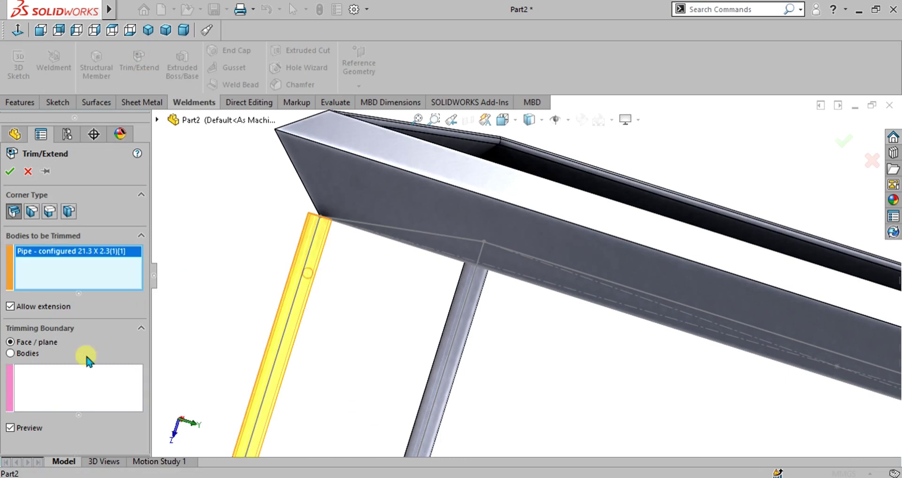
pyautogui.click(92, 384)
pyautogui.click(342, 197)
pyautogui.moveTo(342, 202); pyautogui.dragTo(373, 217, button='middle')
pyautogui.click(306, 173)
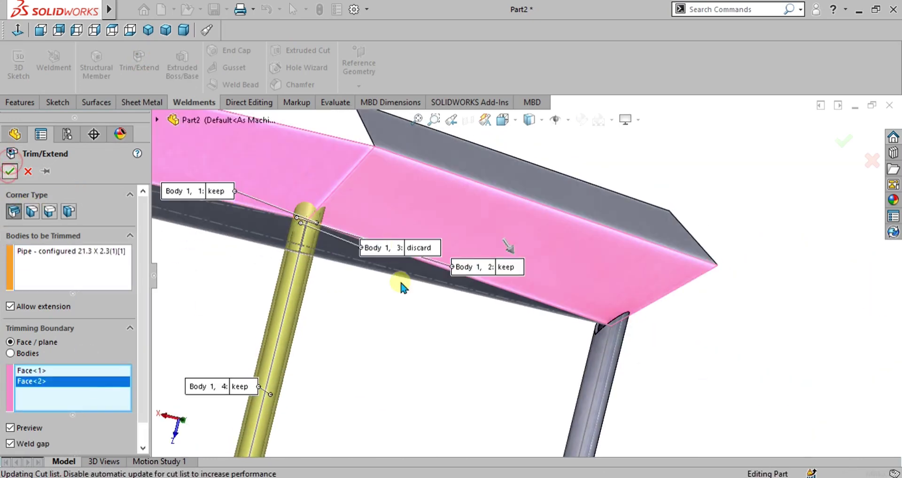
# - Examine the trimmed pipe ends where the legs meet the C-channel frame
pyautogui.scroll(7, 402, 284)
pyautogui.scroll(-3, 485, 265)
pyautogui.scroll(2, 406, 263)
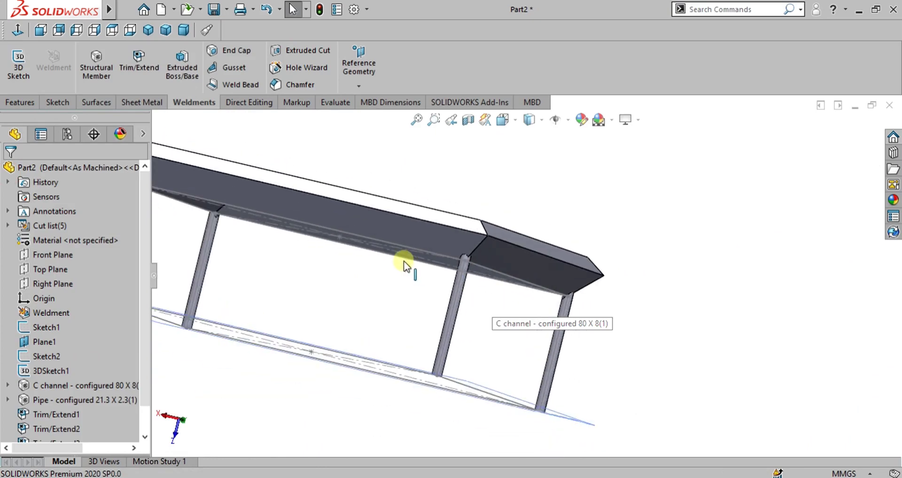
pyautogui.moveTo(279, 247); pyautogui.dragTo(301, 250, button='middle')
pyautogui.scroll(3, 494, 269)
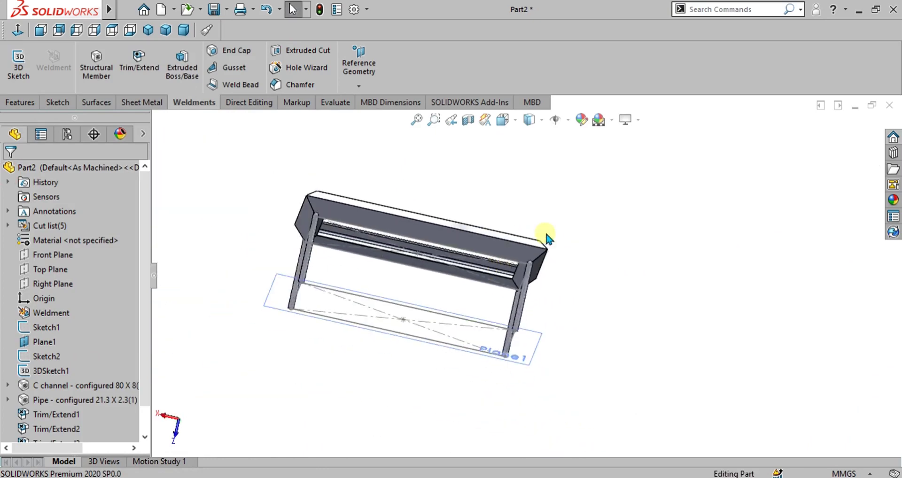
pyautogui.scroll(-5, 546, 240)
pyautogui.moveTo(383, 168); pyautogui.dragTo(492, 305, button='middle')
pyautogui.scroll(-6, 489, 249)
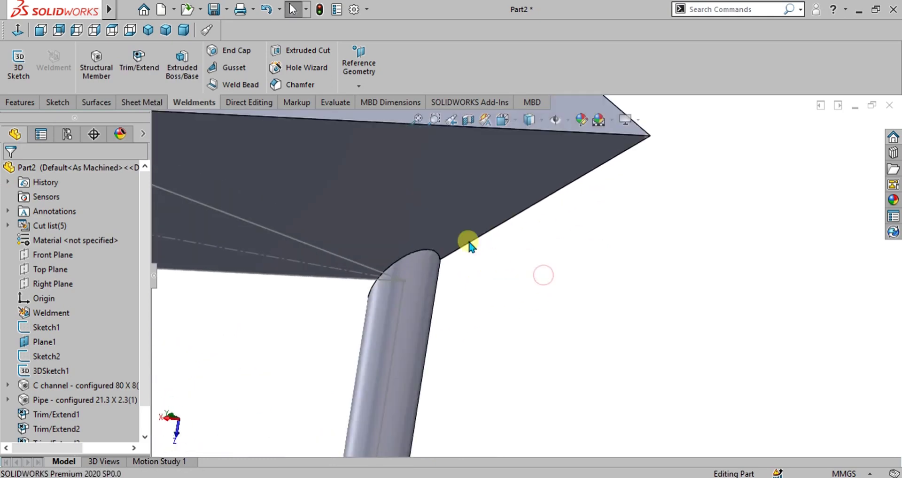
pyautogui.click(412, 257)
pyautogui.moveTo(413, 274); pyautogui.dragTo(373, 262, button='middle')
pyautogui.scroll(10, 419, 265)
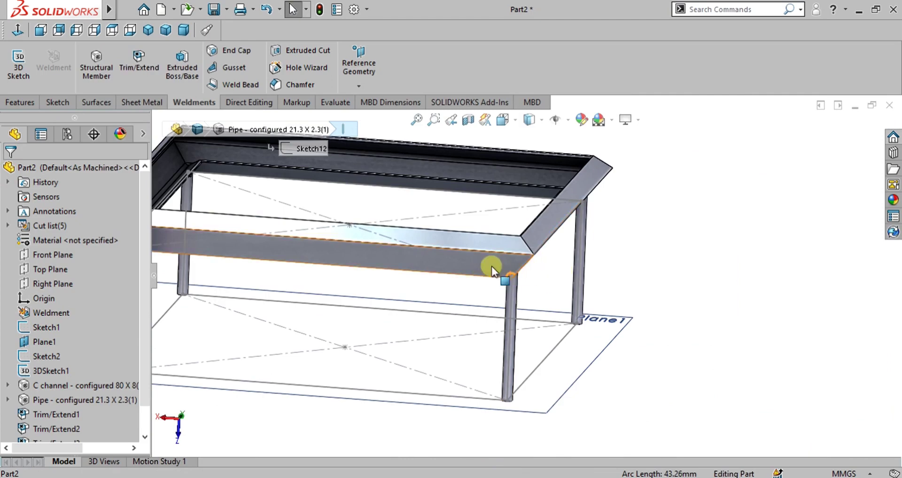
pyautogui.scroll(4, 530, 274)
pyautogui.scroll(-5, 473, 320)
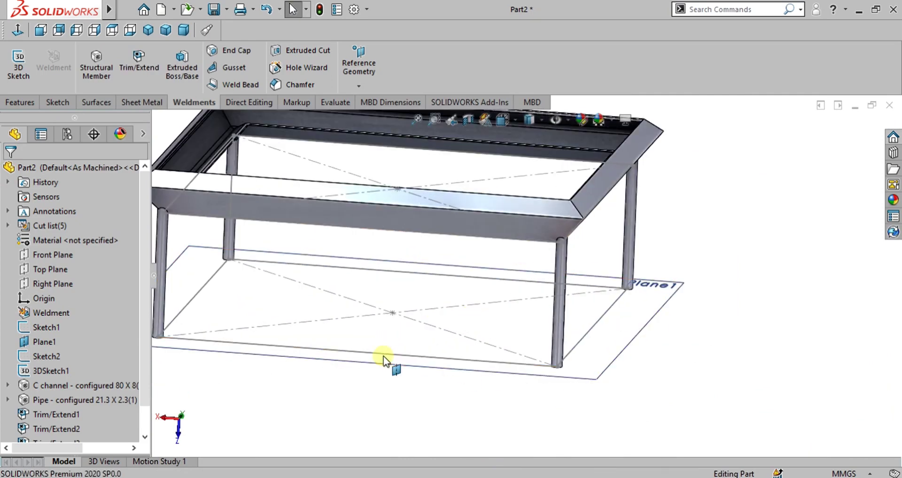
# - Add iso configured pipe structural members, size 21.3 x 2.3, along the four sides of the base rectangle
pyautogui.click(105, 68)
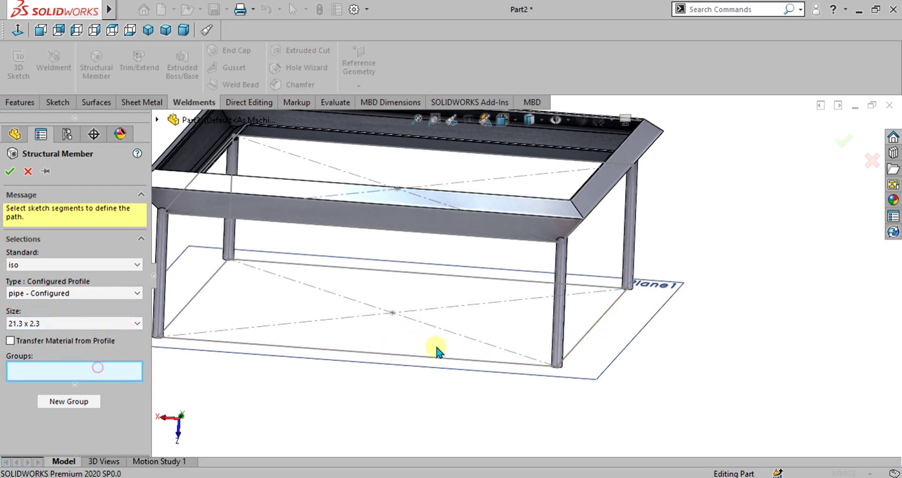
pyautogui.click(461, 359)
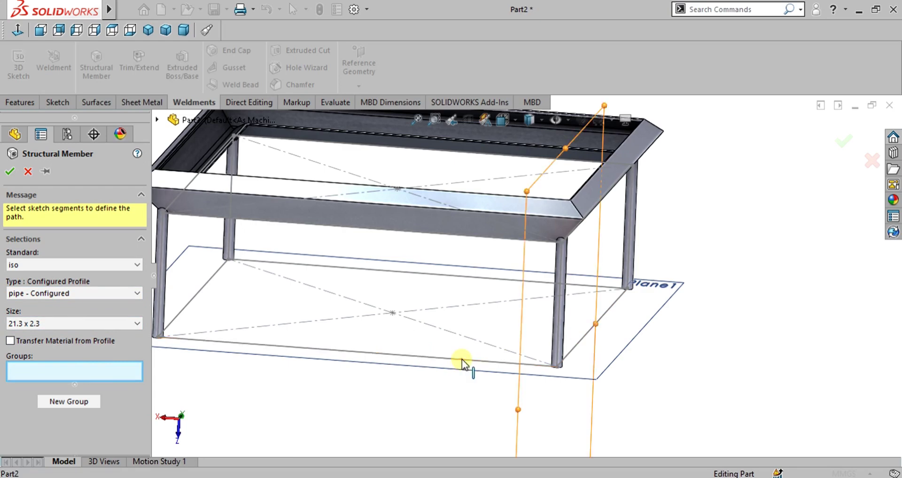
pyautogui.click(598, 320)
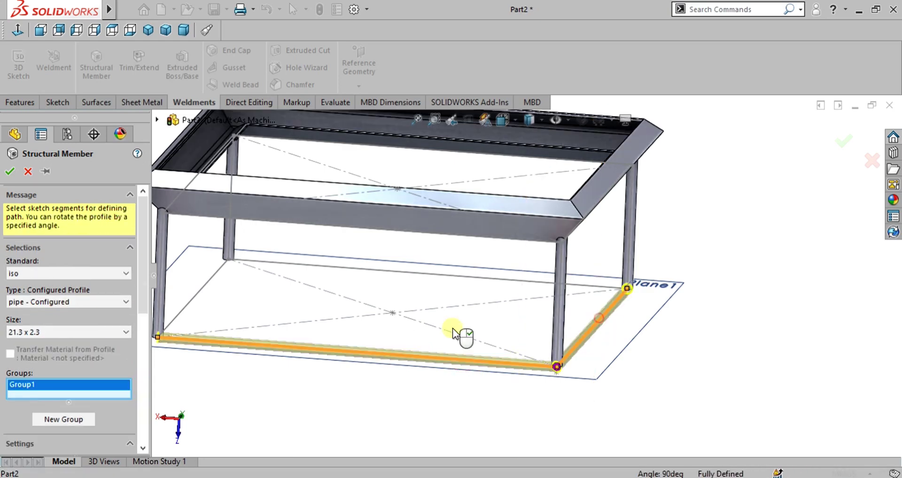
pyautogui.click(444, 274)
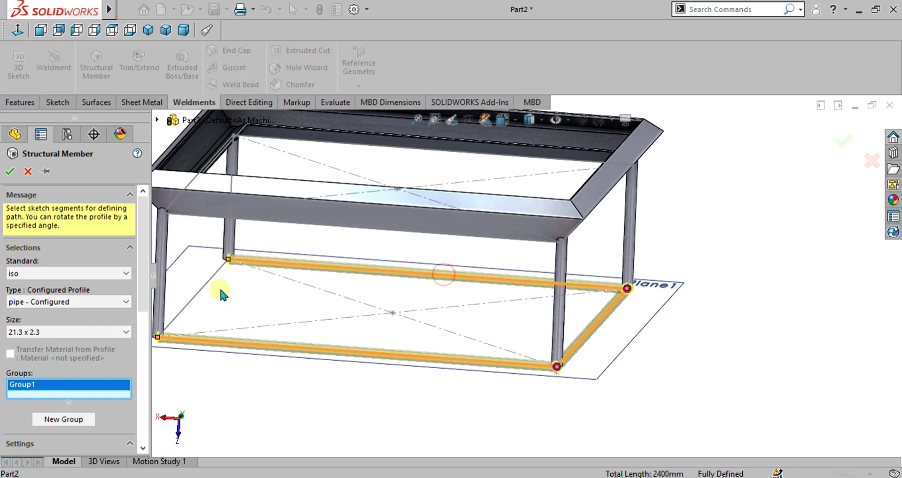
pyautogui.scroll(3, 359, 289)
pyautogui.scroll(-3, 418, 293)
pyautogui.scroll(-8, 678, 329)
pyautogui.scroll(2, 470, 408)
pyautogui.scroll(-5, 476, 370)
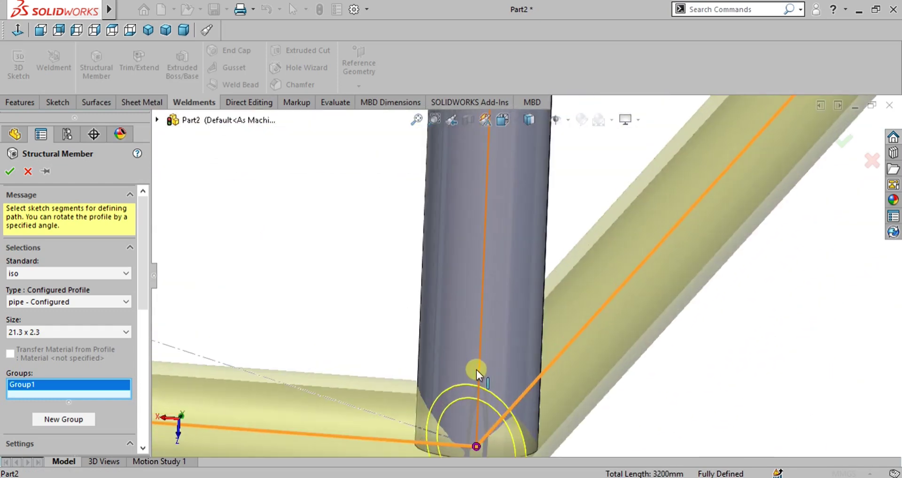
pyautogui.scroll(3, 482, 348)
pyautogui.scroll(1, 470, 324)
pyautogui.scroll(-3, 503, 332)
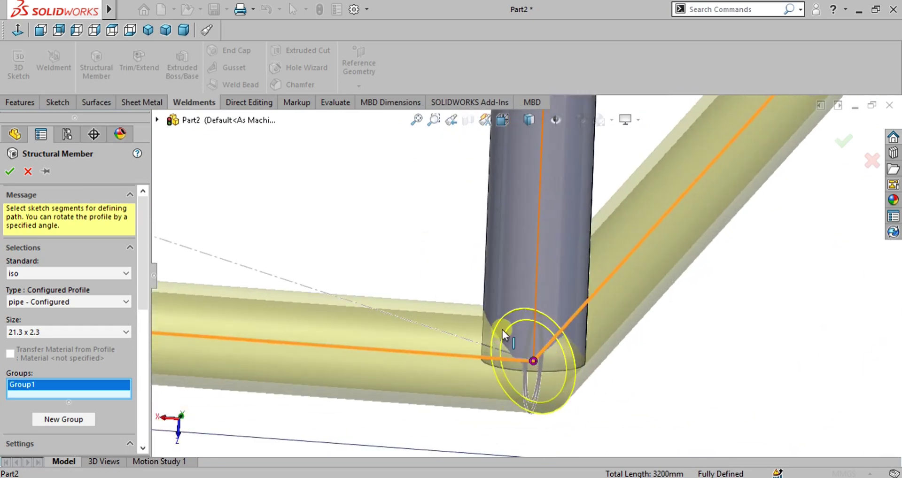
pyautogui.click(7, 177)
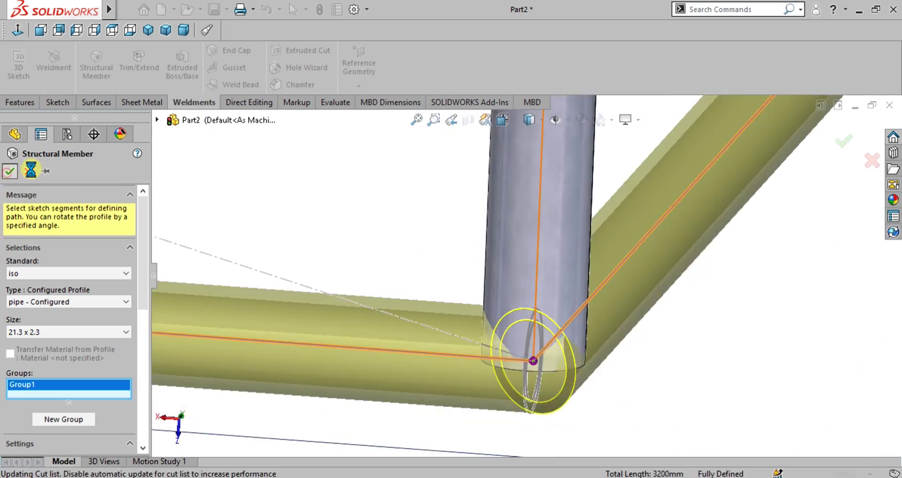
# - Set up a Trim/Extend of the corner pipe leg, using the faces of the two base pipes meeting there as the trimming boundary
pyautogui.scroll(4, 610, 332)
pyautogui.scroll(-4, 653, 301)
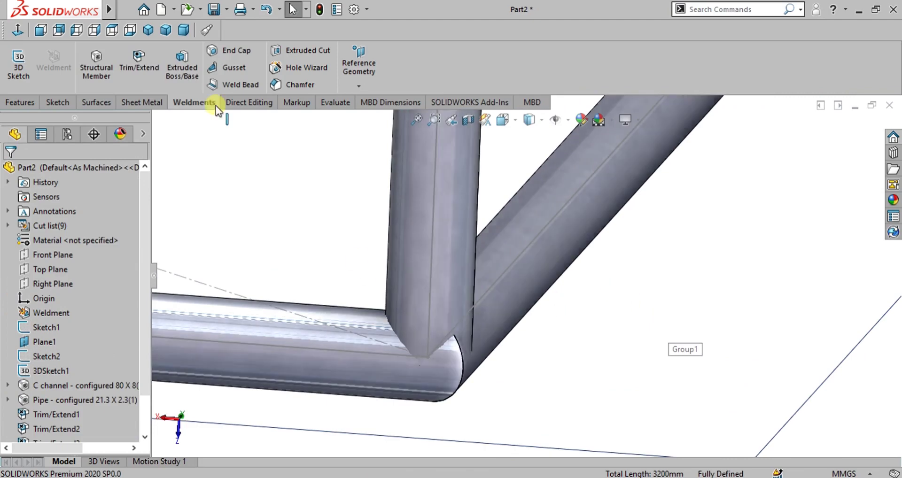
pyautogui.click(150, 68)
pyautogui.scroll(2, 411, 287)
pyautogui.scroll(-3, 489, 239)
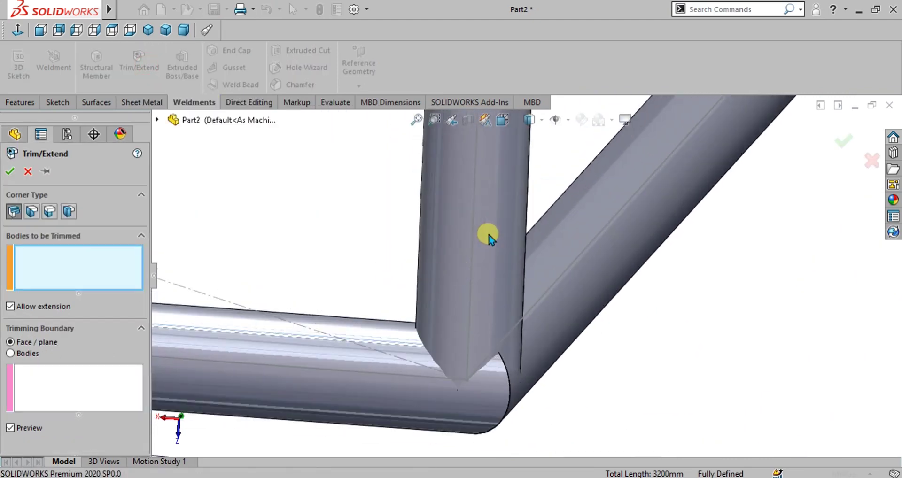
pyautogui.click(488, 237)
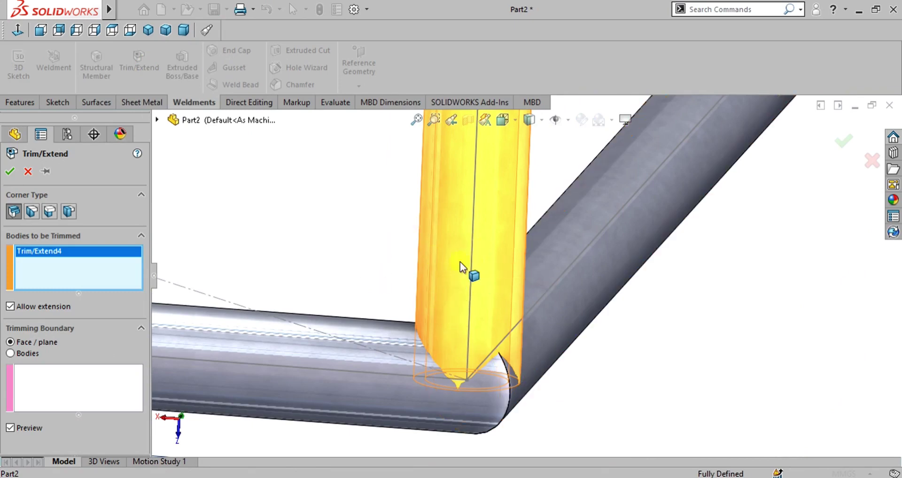
pyautogui.click(86, 376)
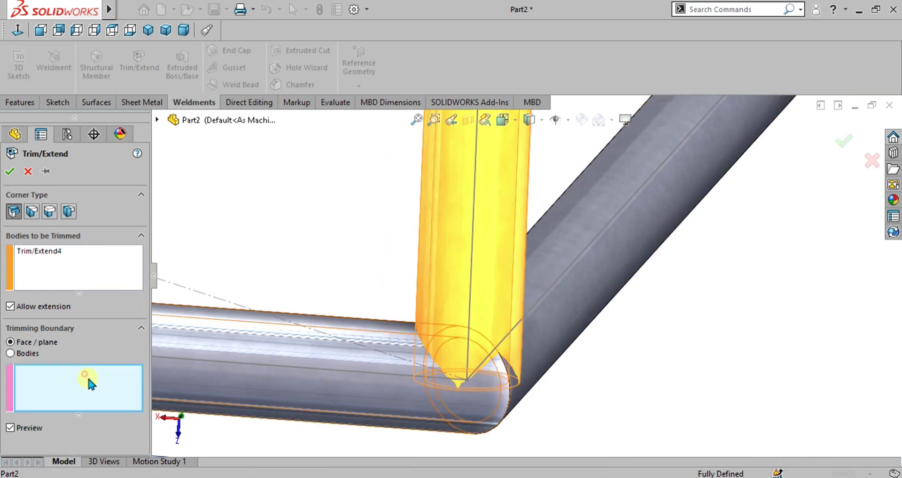
pyautogui.click(369, 373)
pyautogui.click(567, 298)
pyautogui.scroll(2, 567, 297)
pyautogui.scroll(-4, 500, 286)
pyautogui.moveTo(500, 286); pyautogui.dragTo(461, 329, button='middle')
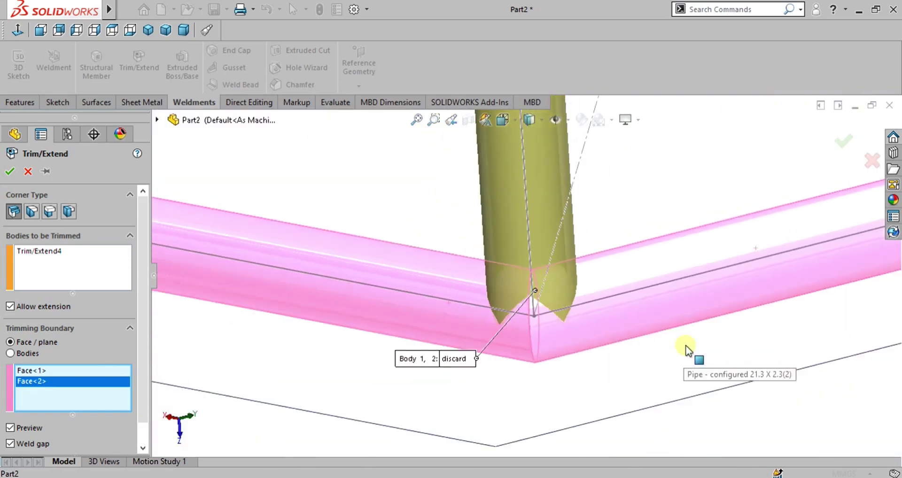
# - Turn off the weld gap for the leg's trim against the base pipes and create the trim
pyautogui.scroll(3, 686, 346)
pyautogui.moveTo(143, 318); pyautogui.dragTo(144, 371)
pyautogui.click(126, 436)
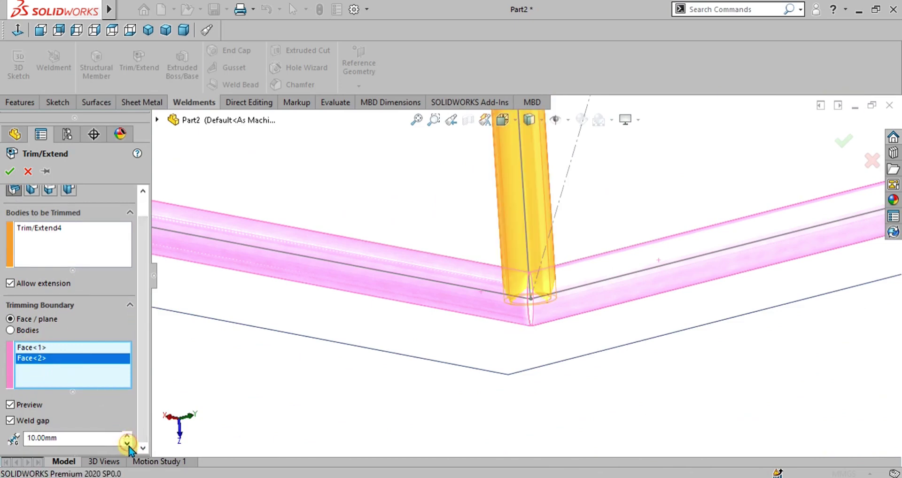
pyautogui.click(12, 421)
pyautogui.moveTo(442, 319); pyautogui.dragTo(517, 297, button='middle')
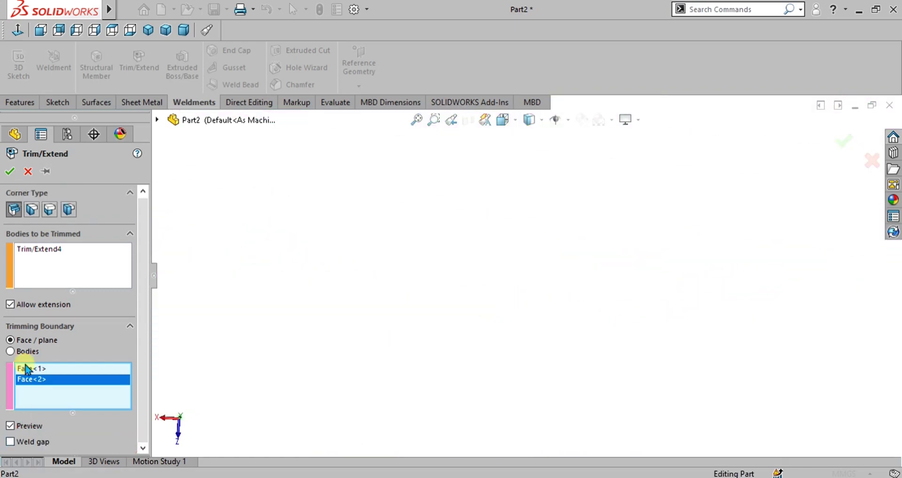
pyautogui.scroll(7, 703, 236)
pyautogui.scroll(-9, 758, 242)
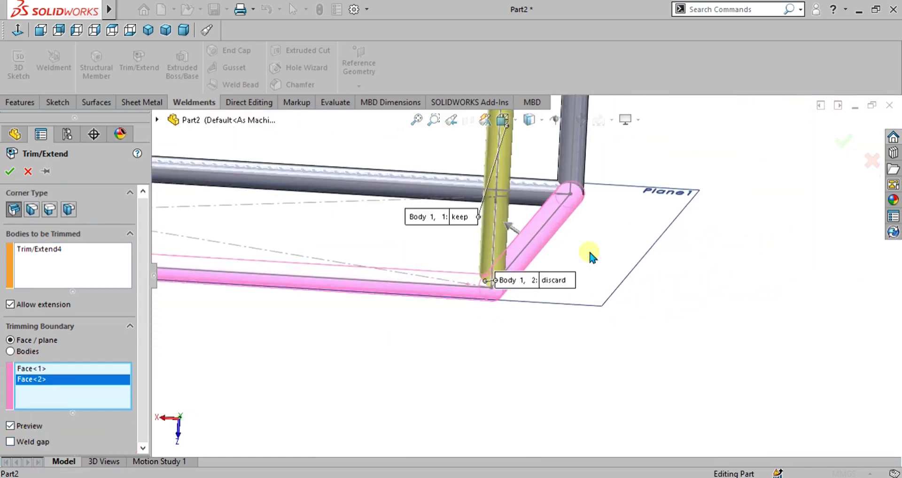
pyautogui.scroll(-2, 479, 324)
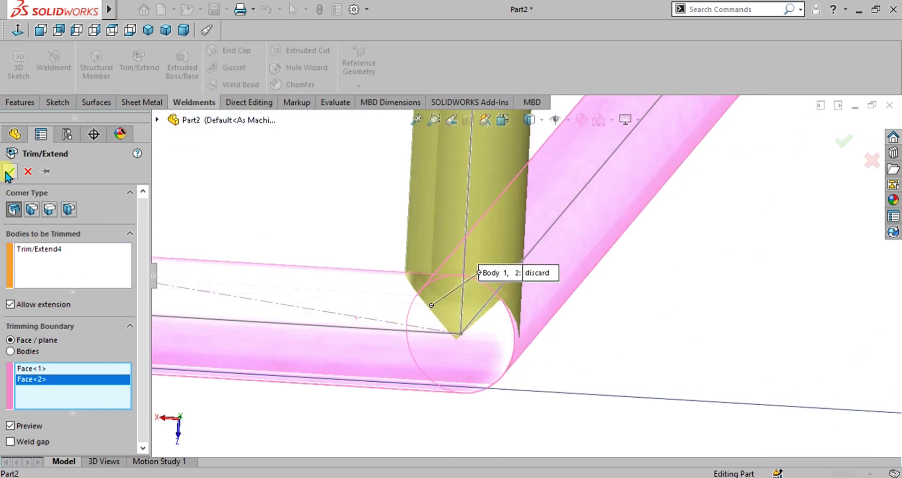
pyautogui.click(9, 172)
# - Examine the trimmed lower end of the leg where it meets the two base pipes
pyautogui.moveTo(650, 322); pyautogui.dragTo(542, 275, button='middle')
pyautogui.scroll(4, 535, 249)
pyautogui.scroll(-9, 531, 294)
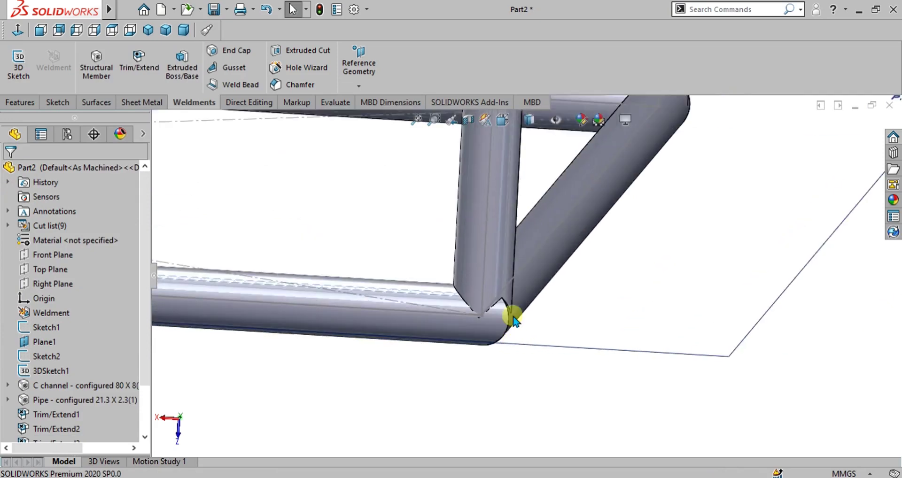
pyautogui.moveTo(484, 295); pyautogui.dragTo(465, 292, button='middle')
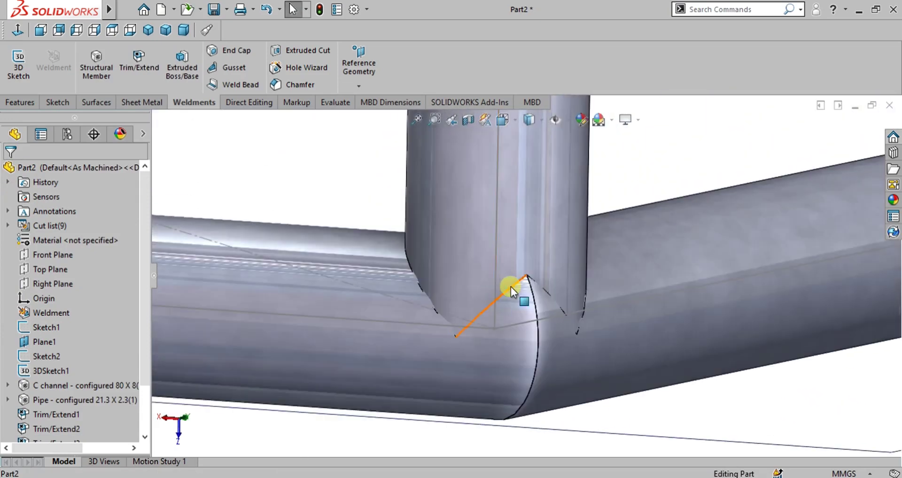
pyautogui.scroll(10, 511, 286)
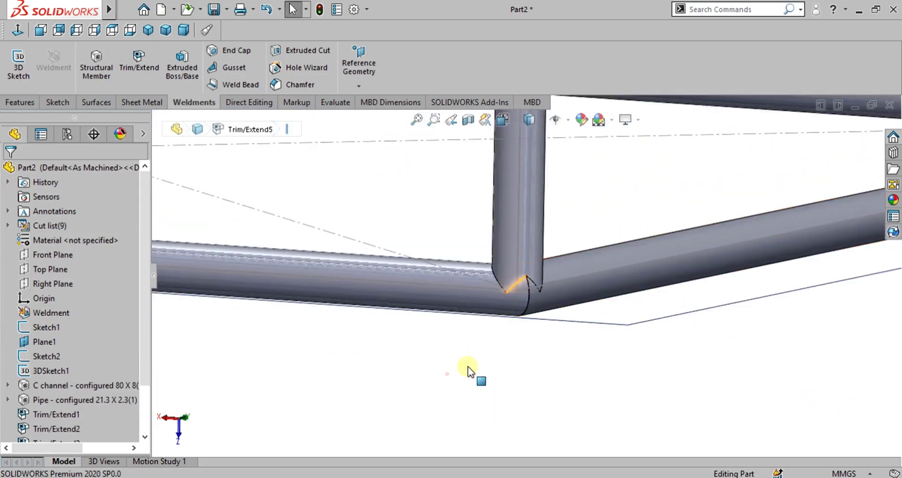
pyautogui.scroll(3, 540, 249)
pyautogui.scroll(-8, 540, 244)
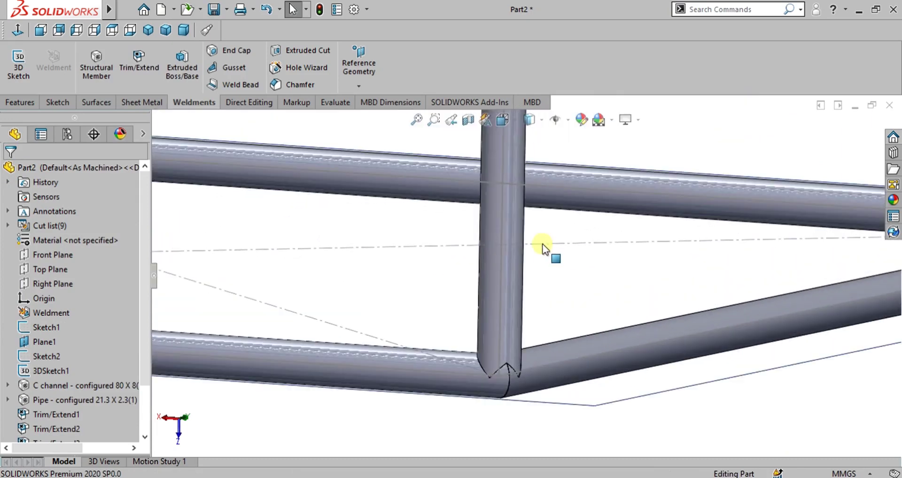
# - Move the trimmed corner leg about 92 mm in the negative X direction using Move/Copy Body, without making a copy
pyautogui.click(244, 102)
pyautogui.click(51, 66)
pyautogui.click(513, 221)
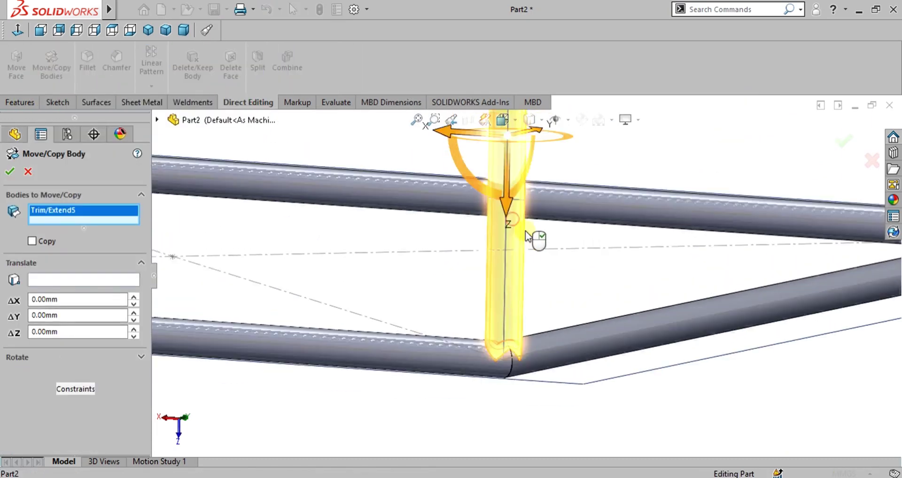
pyautogui.scroll(2, 531, 212)
pyautogui.moveTo(452, 174); pyautogui.dragTo(561, 178)
pyautogui.scroll(-4, 611, 324)
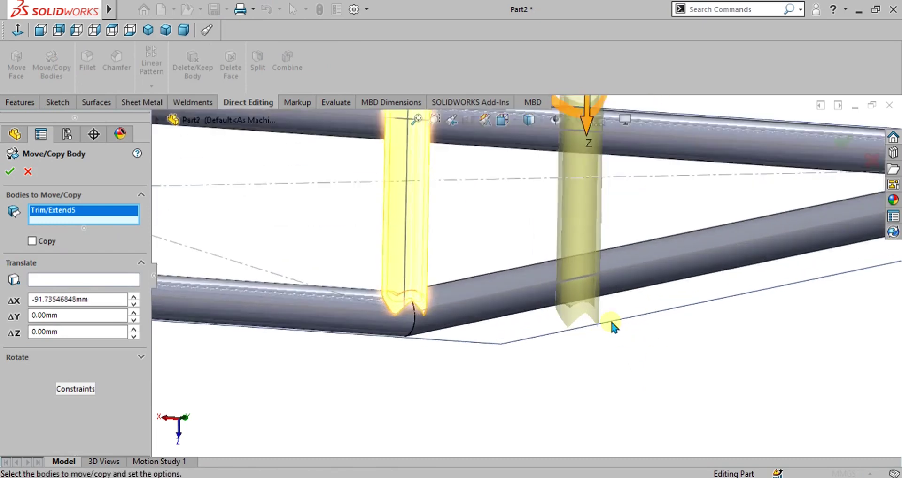
pyautogui.scroll(-2, 612, 324)
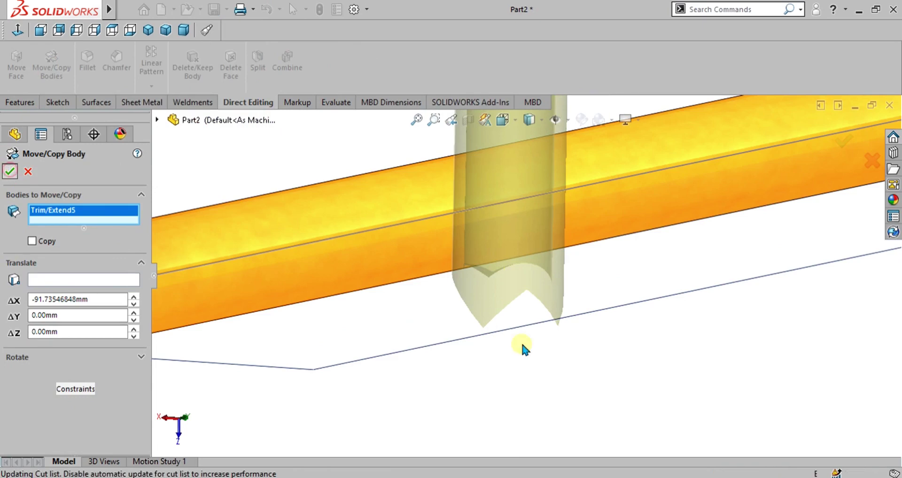
pyautogui.press('Return')
# - Inspect the notched lower end of the displaced leg and undo the body move
pyautogui.moveTo(517, 303); pyautogui.dragTo(489, 304, button='middle')
pyautogui.scroll(5, 386, 274)
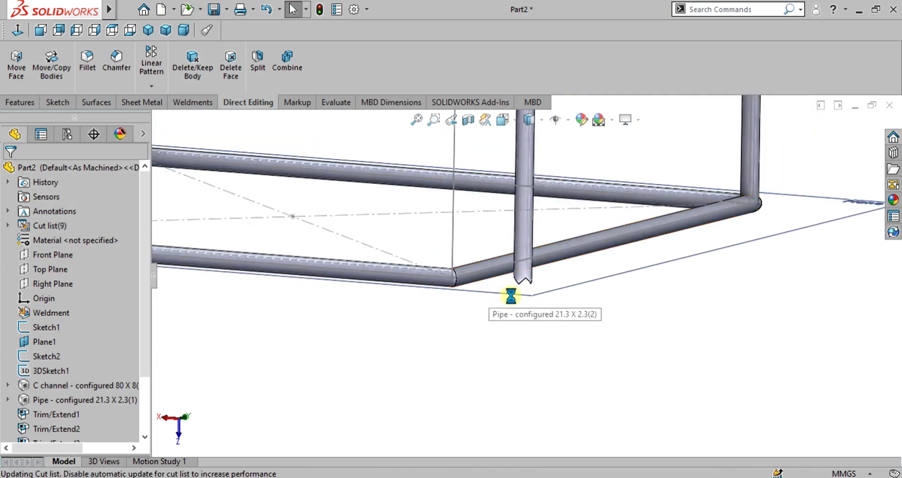
pyautogui.hotkey('ctrl', 'z')
# - Review the complete frame, switch to Word to check the weldment course outline, and return to SOLIDWORKS
pyautogui.scroll(6, 531, 294)
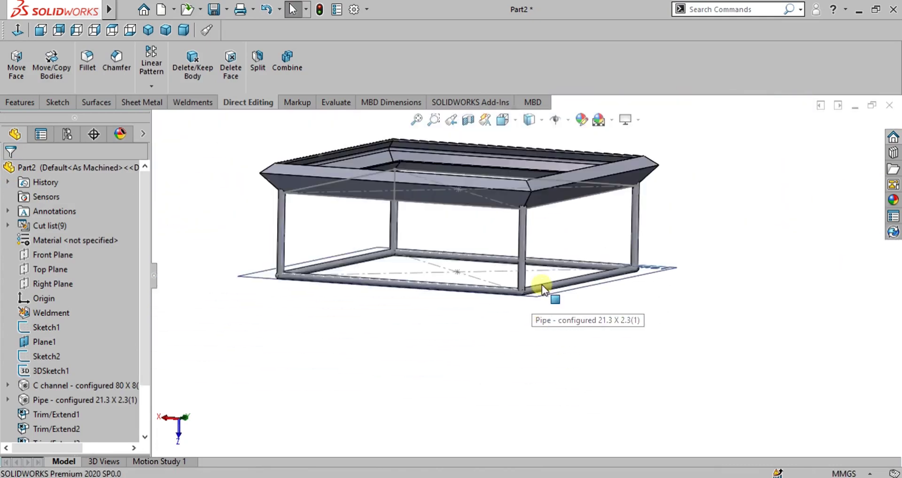
pyautogui.scroll(-3, 533, 224)
pyautogui.moveTo(510, 237); pyautogui.dragTo(472, 226, button='middle')
pyautogui.scroll(4, 506, 271)
pyautogui.scroll(-3, 463, 246)
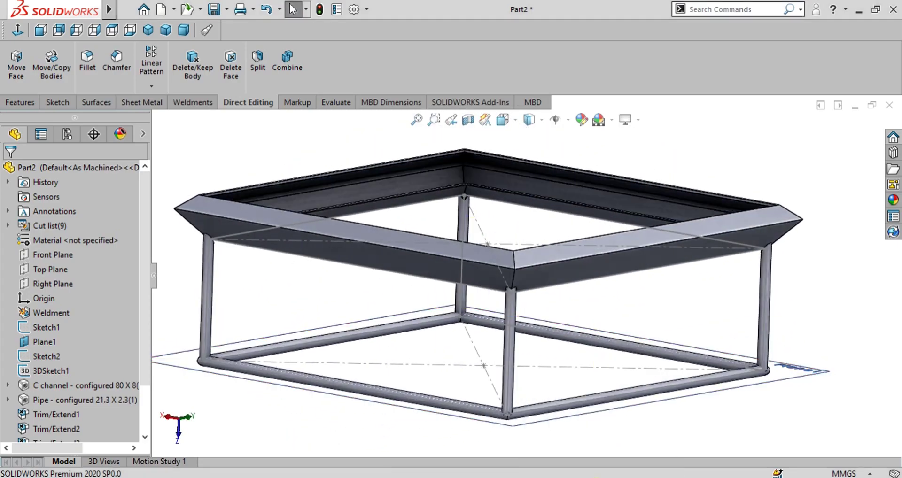
pyautogui.click(604, 458)
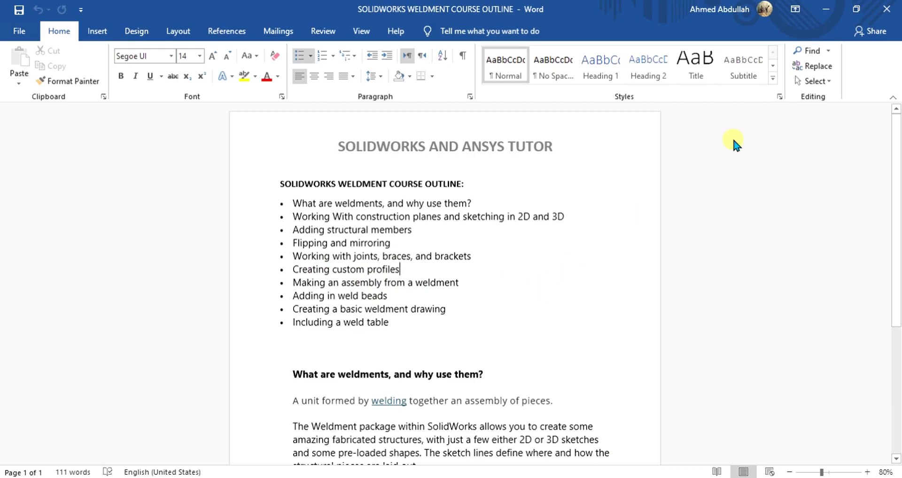
pyautogui.click(824, 23)
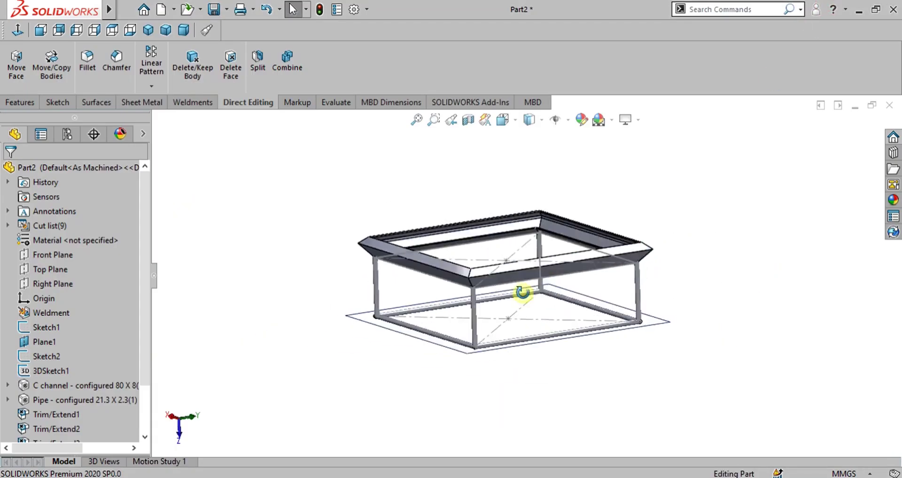